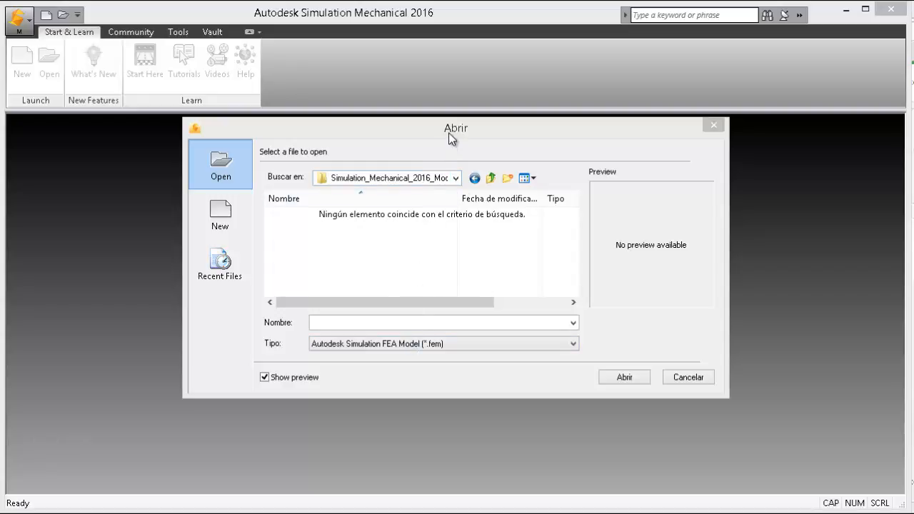
- Open the Remote Crank.stp model, listing STEP files in the file selection
drag(448, 133, 446, 47)
click(418, 262)
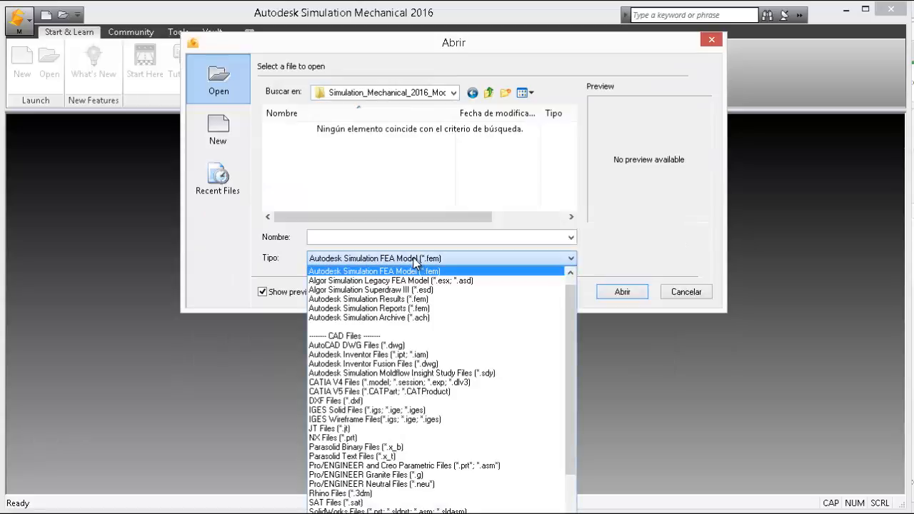
click(420, 513)
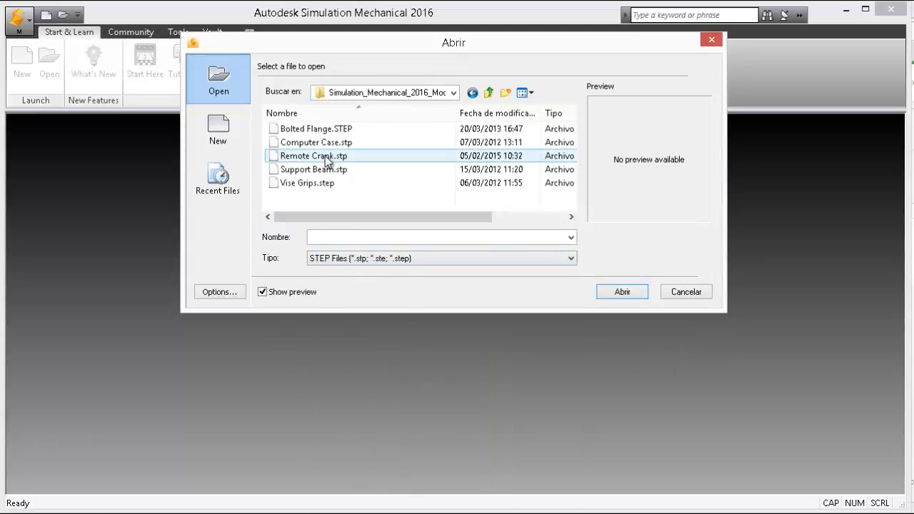
click(297, 158)
click(617, 294)
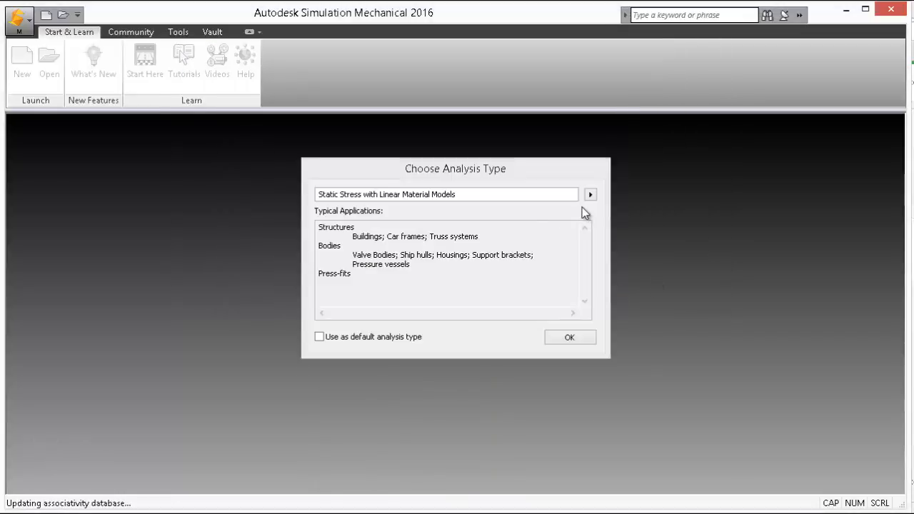
- Choose the linear analysis Static Stress with Linear Material Models and accept the default color palette for the imported parts
drag(514, 172, 267, 173)
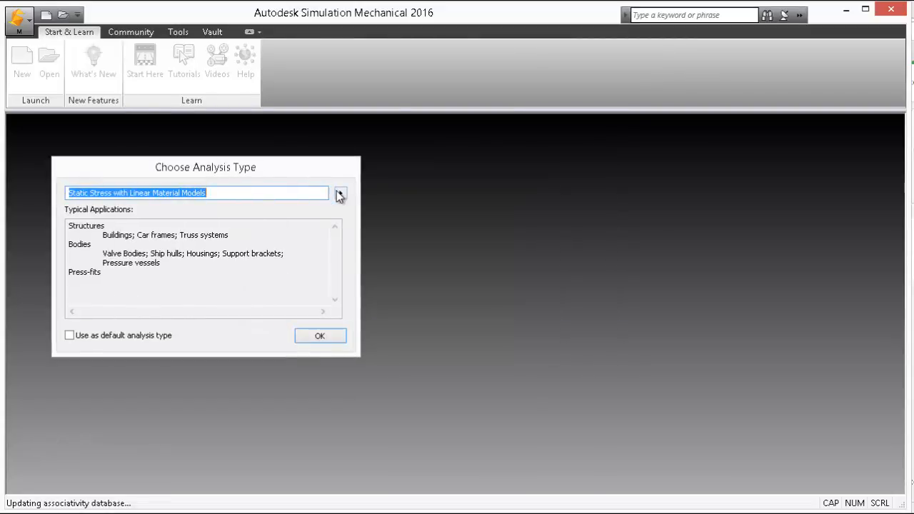
click(341, 193)
mouse_move(400, 196)
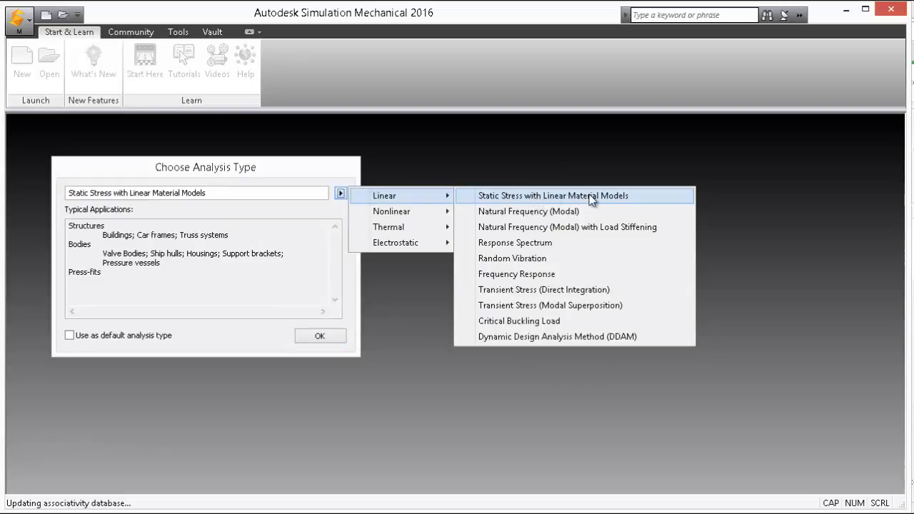
click(592, 199)
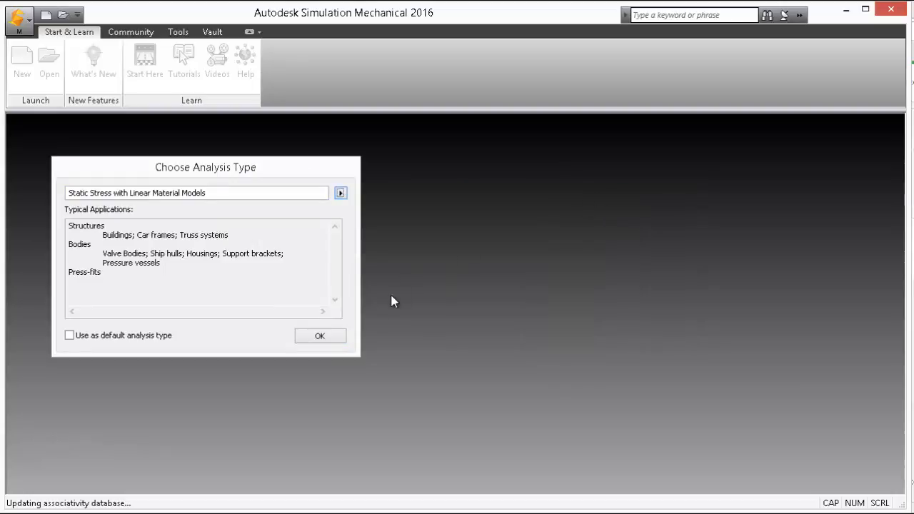
click(337, 335)
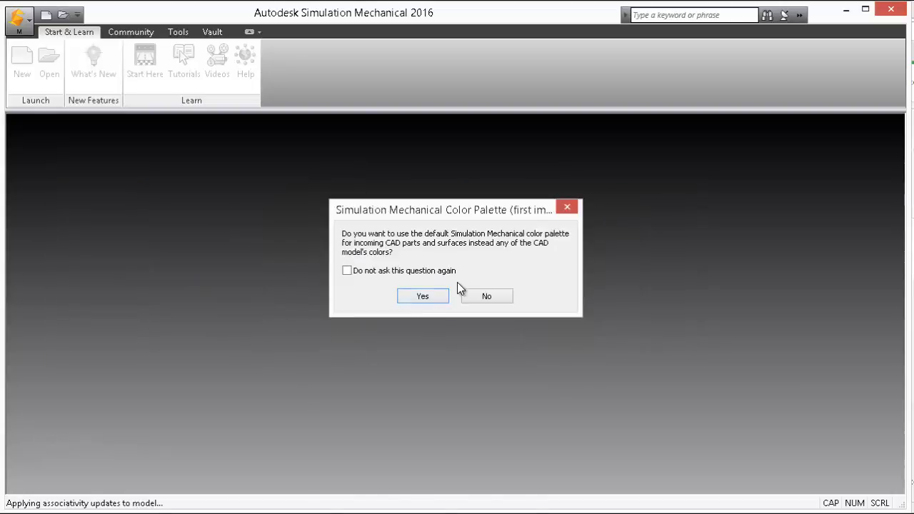
click(422, 298)
click(422, 298)
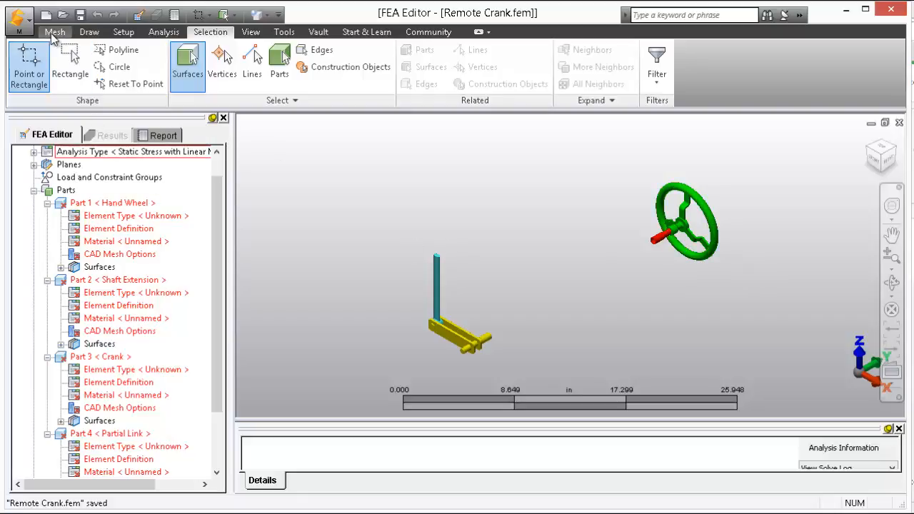
- Set the surface mesh to an absolute mesh size of 0.1 in and generate the solid mesh for the model
click(54, 33)
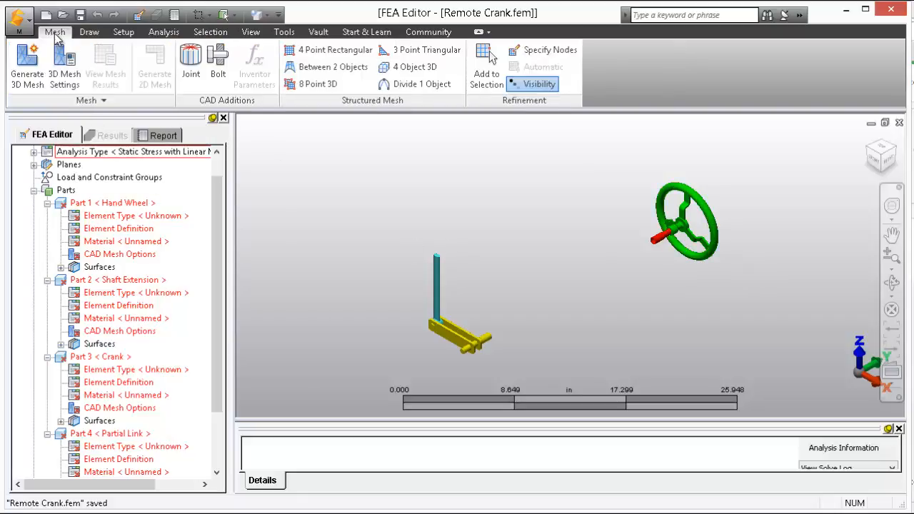
click(76, 76)
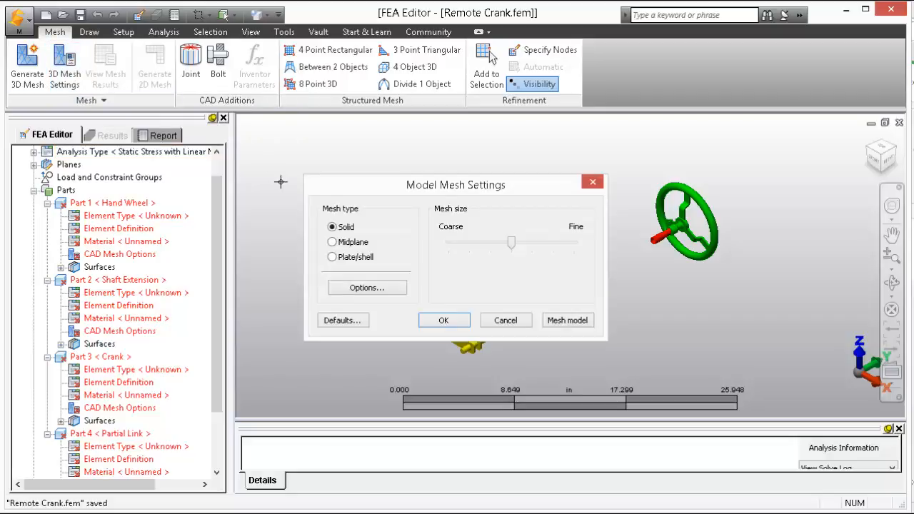
click(366, 289)
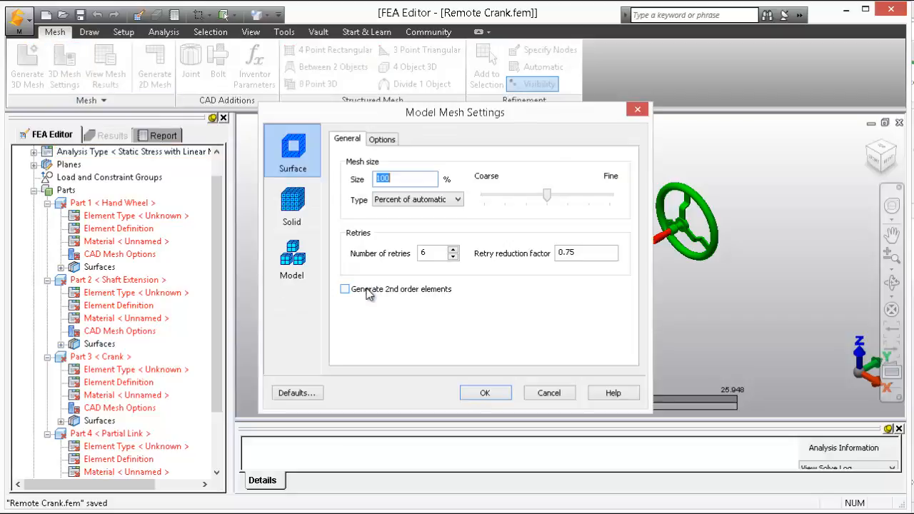
click(429, 200)
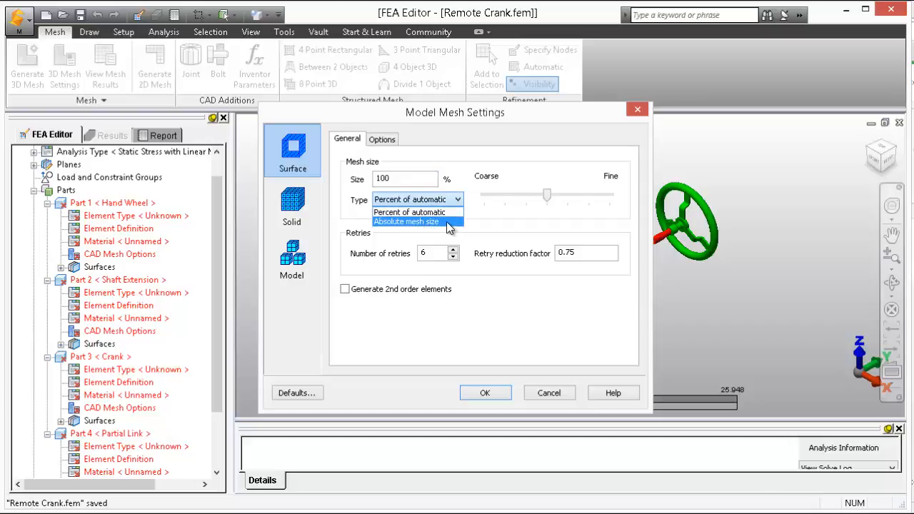
click(438, 223)
drag(398, 180, 366, 183)
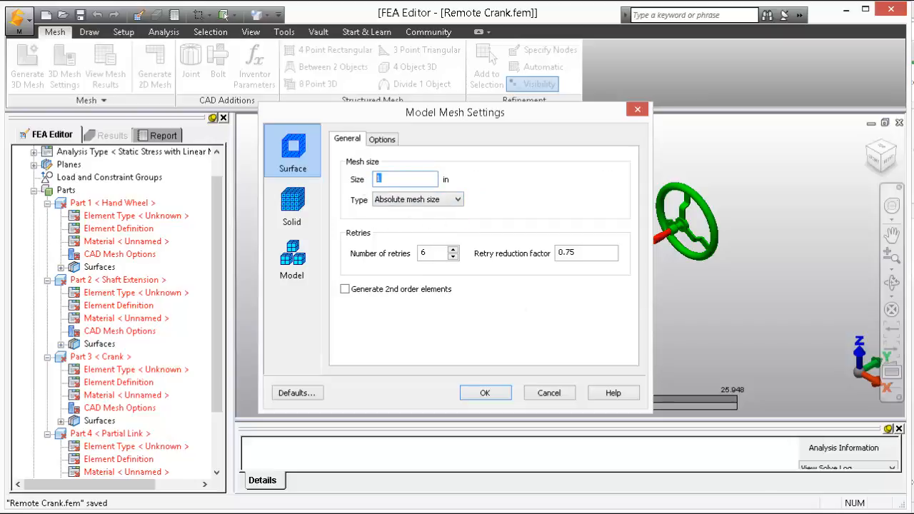
key(Return)
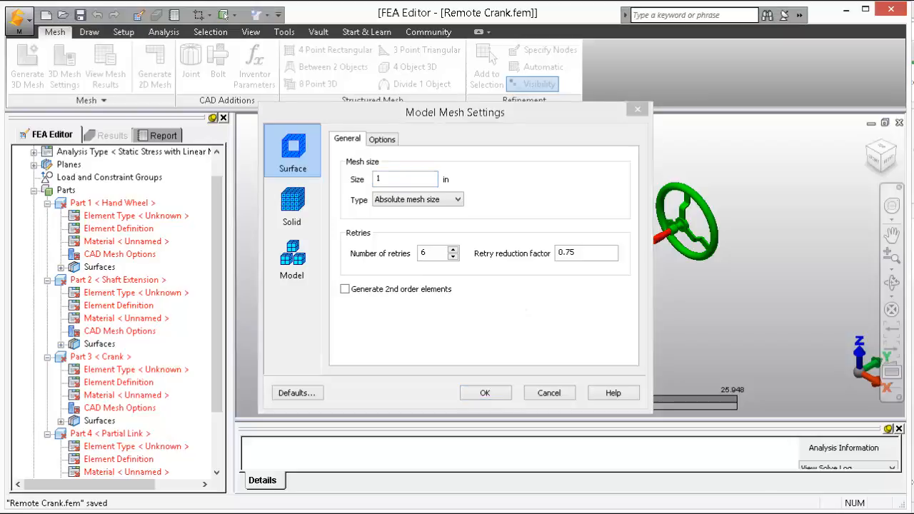
drag(403, 182, 348, 190)
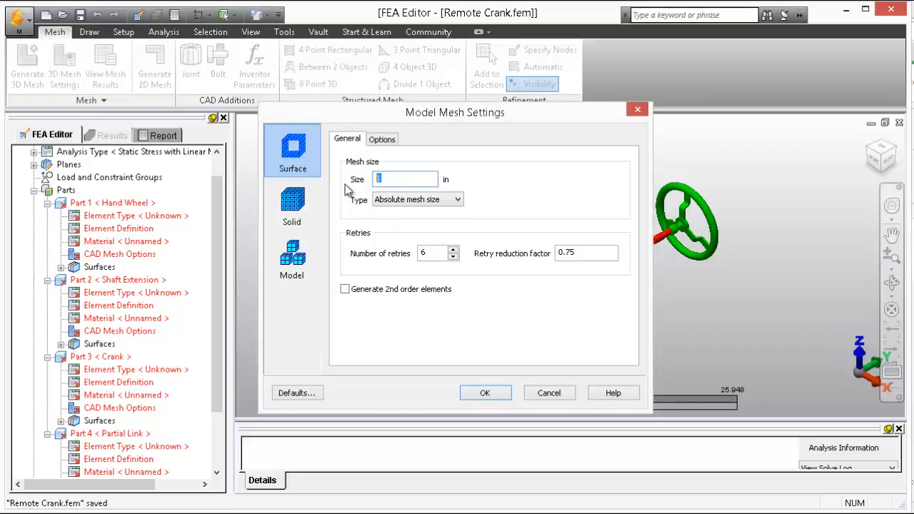
text(0.1)
click(484, 393)
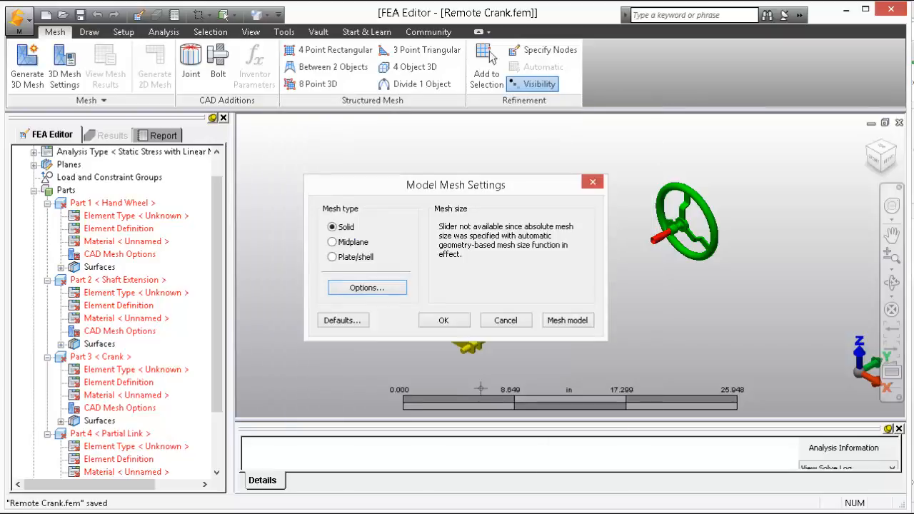
click(574, 323)
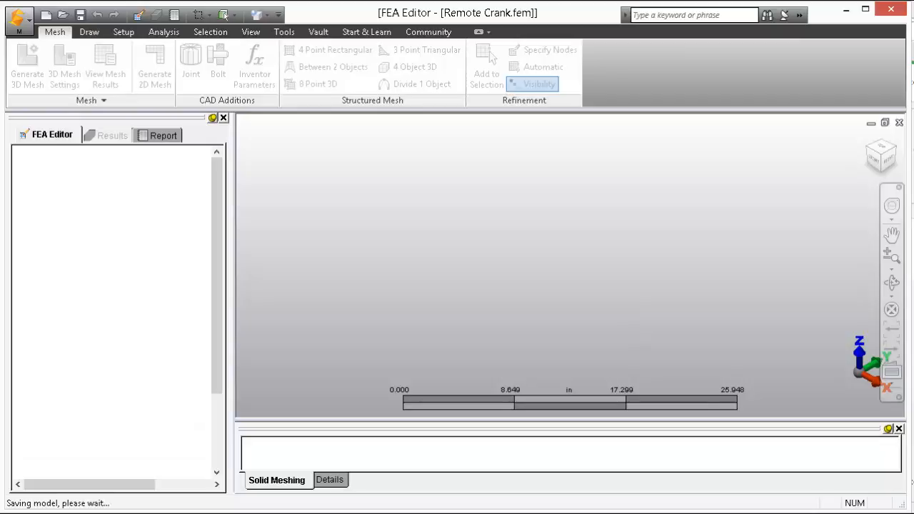
click(475, 285)
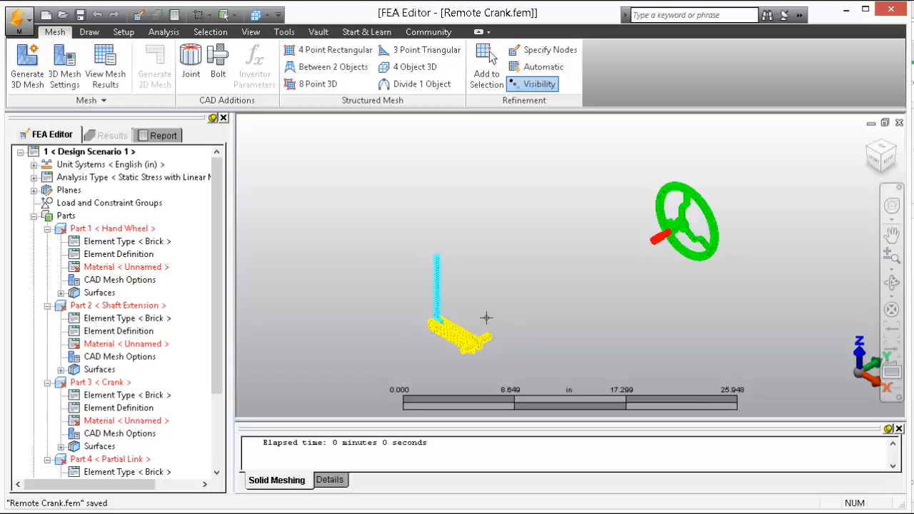
- Select the end surface of the yellow crank's pin that faces the hand wheel
click(88, 32)
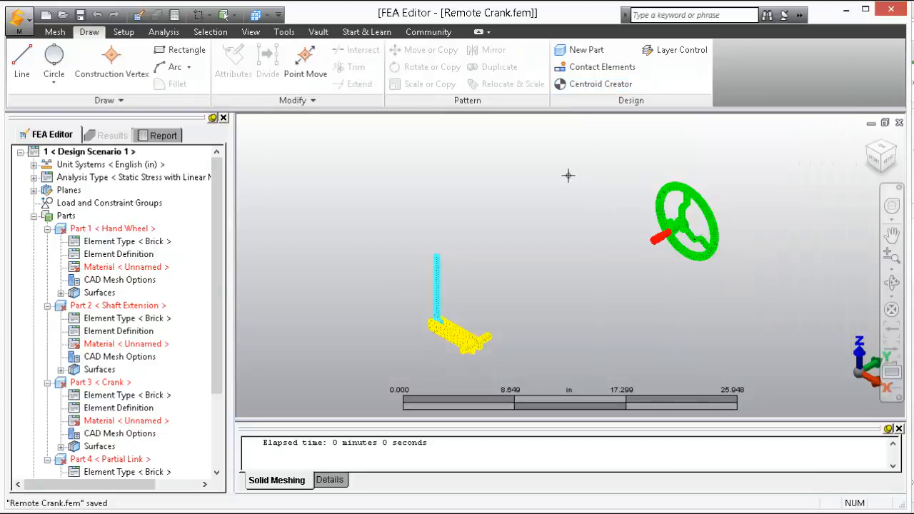
click(881, 166)
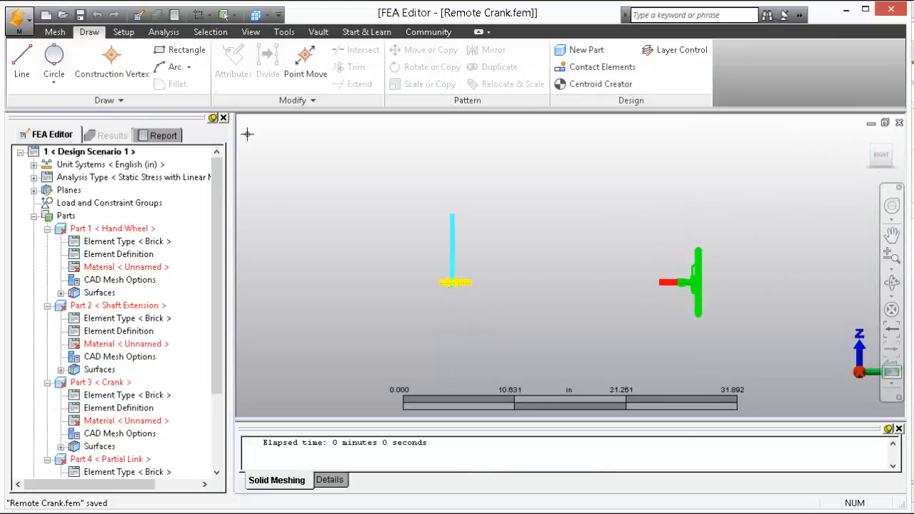
click(214, 32)
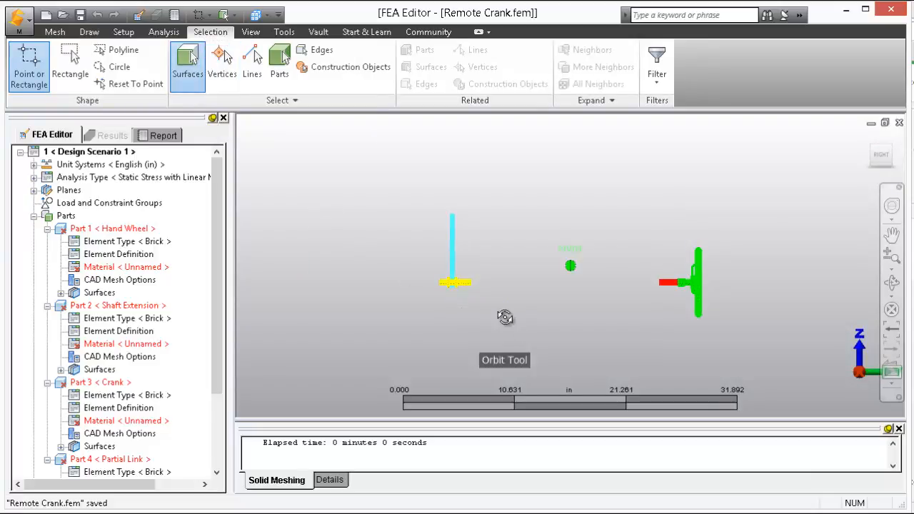
scroll(486, 298, up, 2)
scroll(433, 275, up, 5)
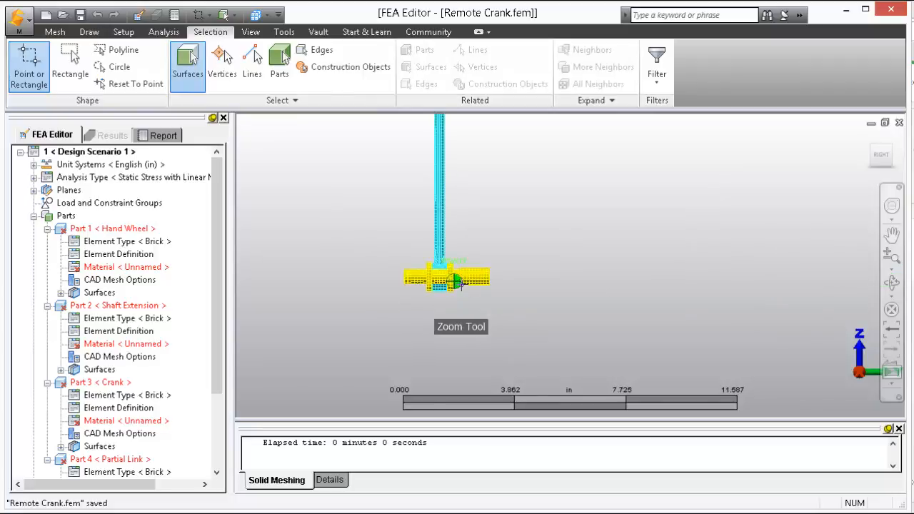
drag(510, 247, 531, 298)
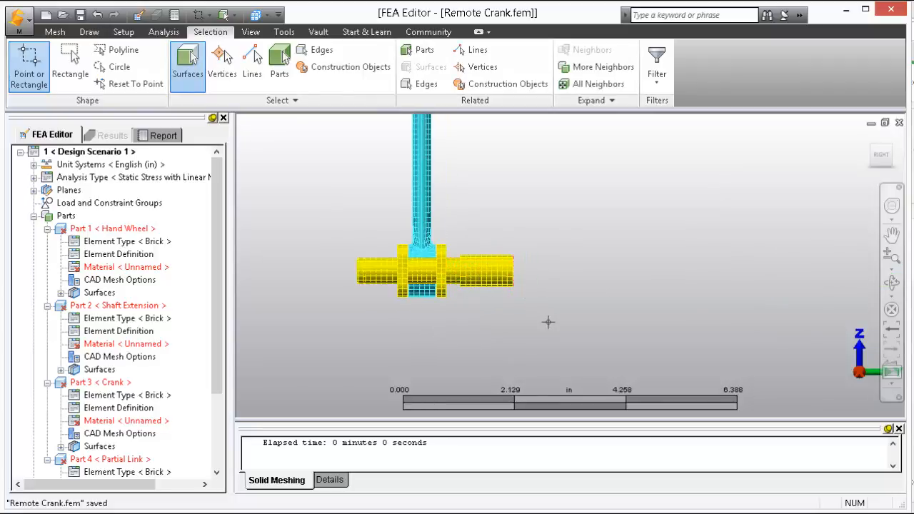
middle_drag(548, 322, 508, 327)
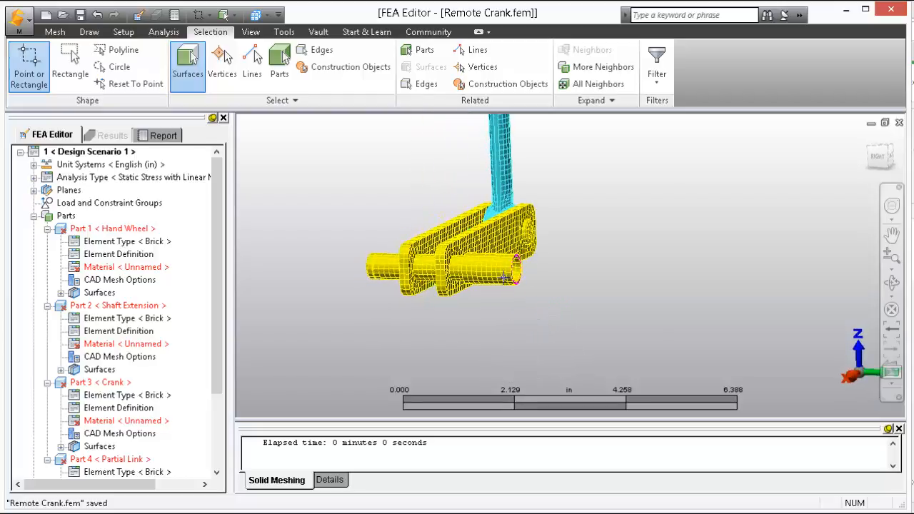
click(879, 159)
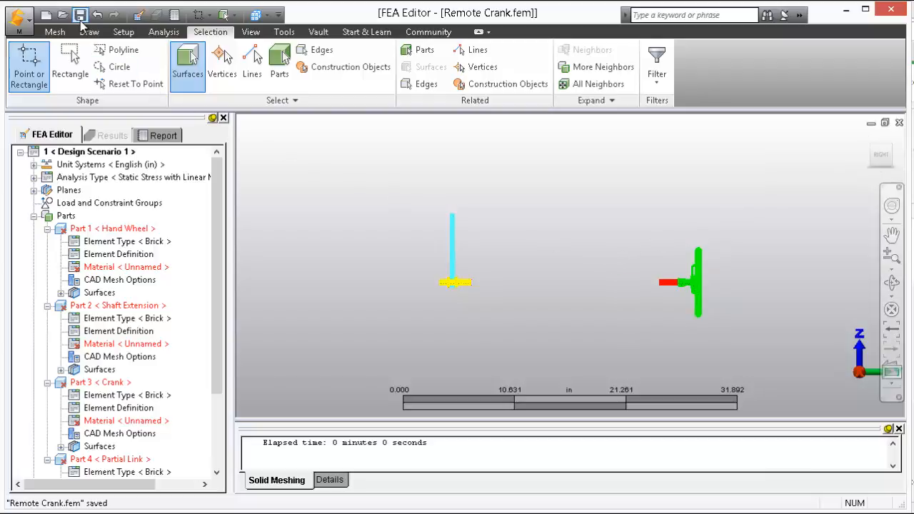
- Start the Centroid Creator on the selected crank surface, connecting the centroid with spokes as part 5 and enabling the connection to a secondary centroid
click(89, 32)
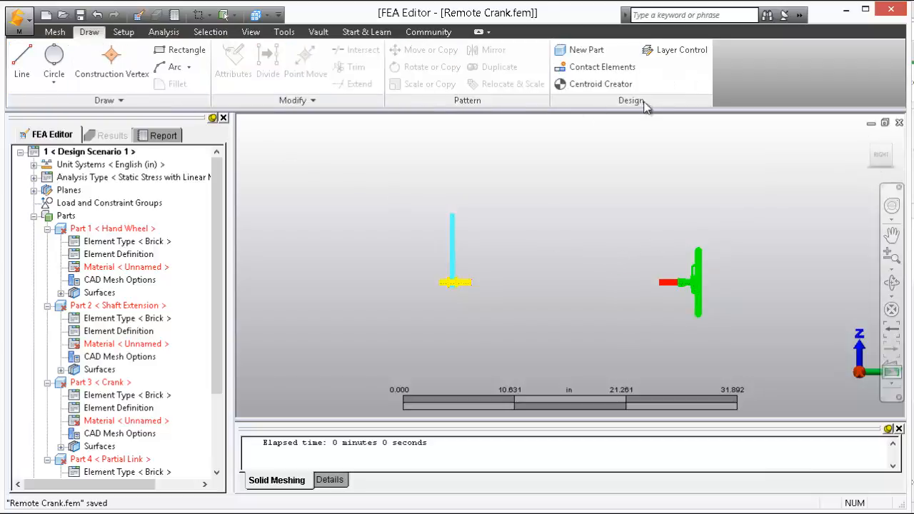
click(607, 89)
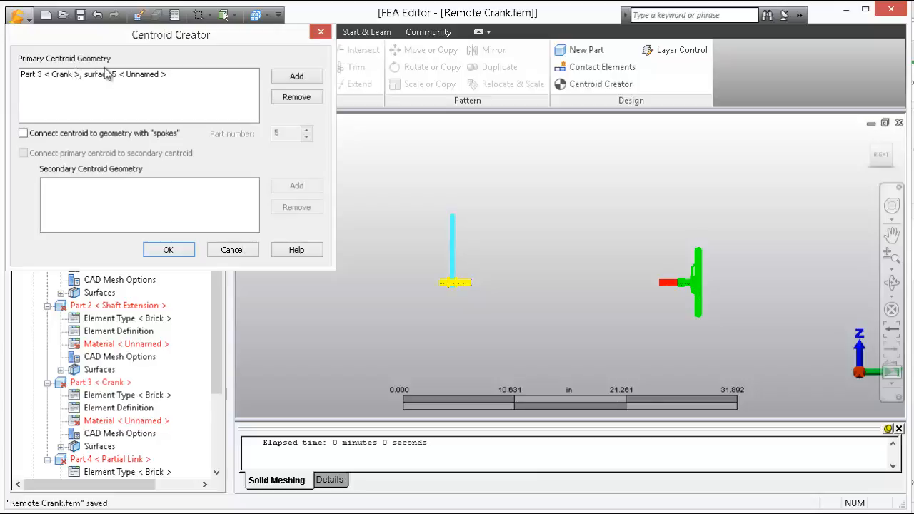
click(45, 139)
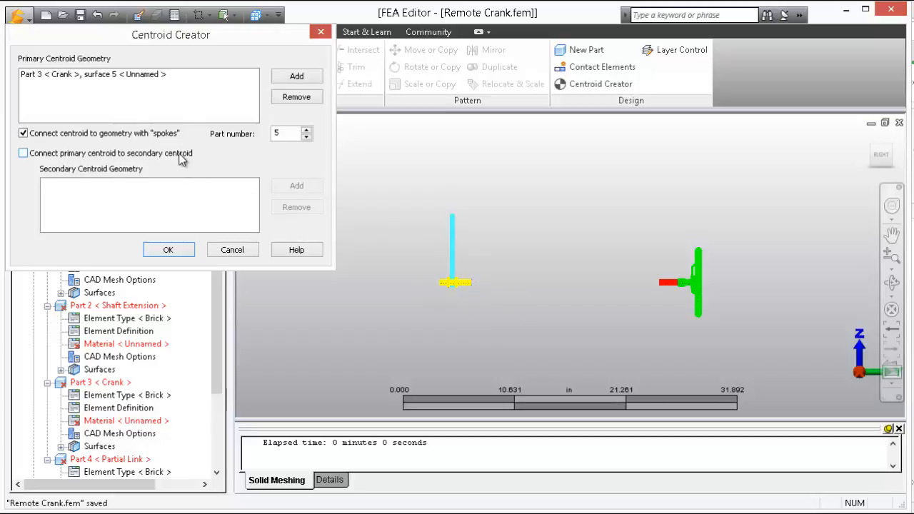
click(131, 159)
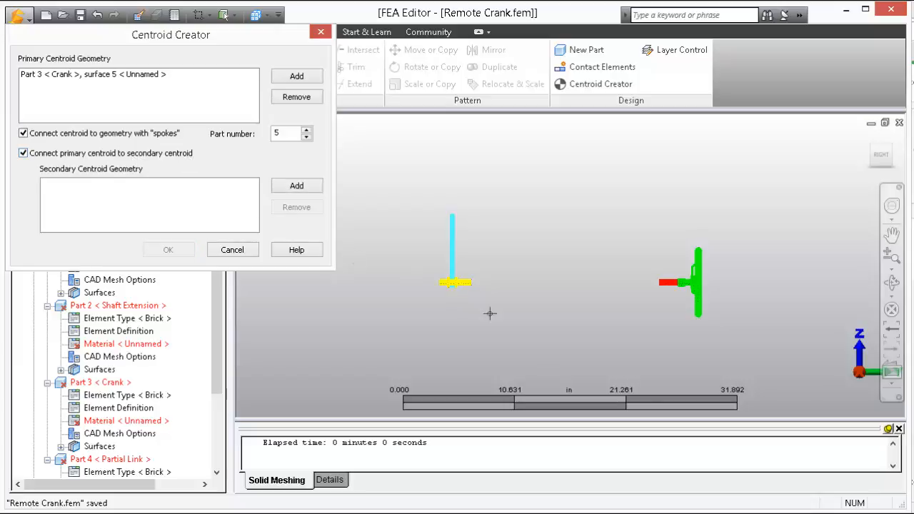
- Add the free end surface of the red shaft extension as secondary centroid geometry and create the centroid mesh
middle_click(671, 299)
scroll(667, 286, up, 10)
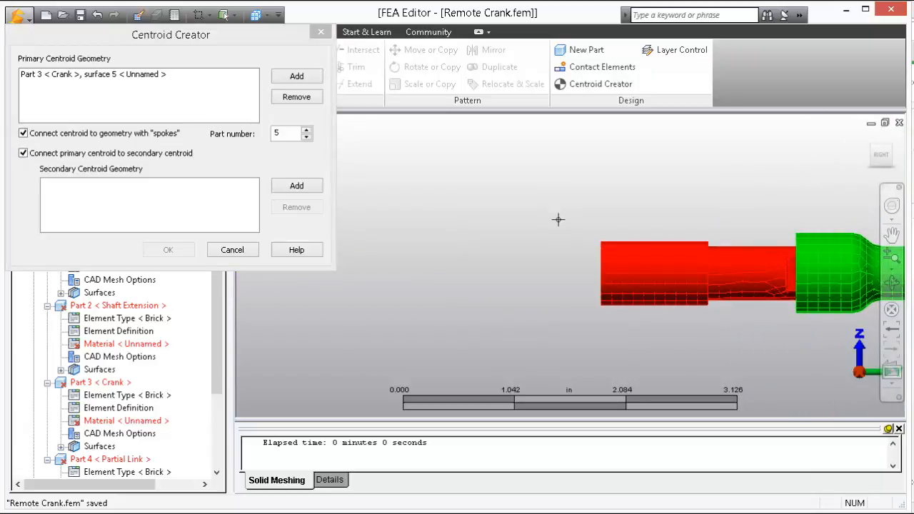
drag(556, 216, 606, 321)
click(298, 186)
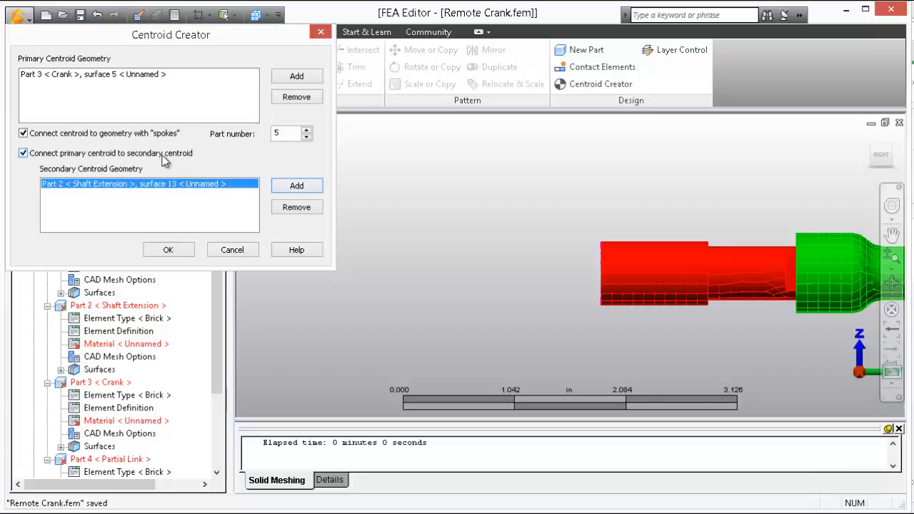
click(172, 251)
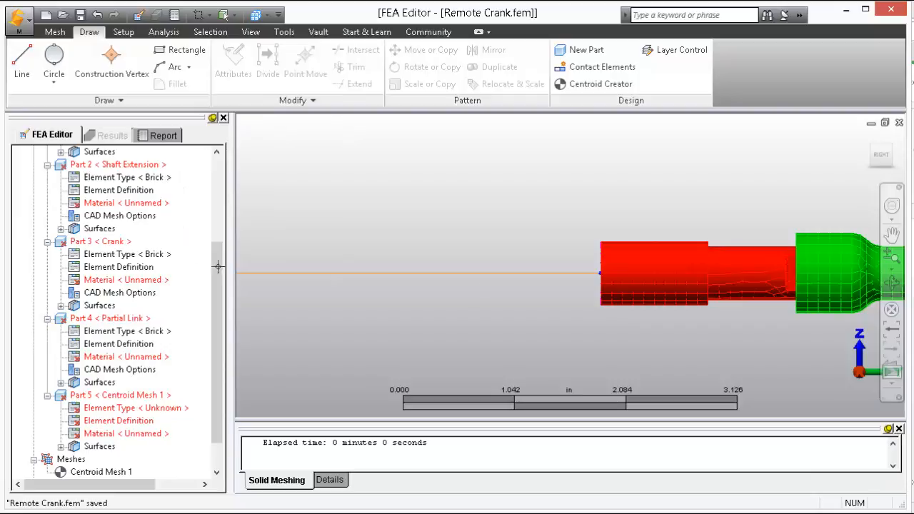
- Isolate Part 5, the centroid mesh, so that only its line elements are displayed
click(883, 159)
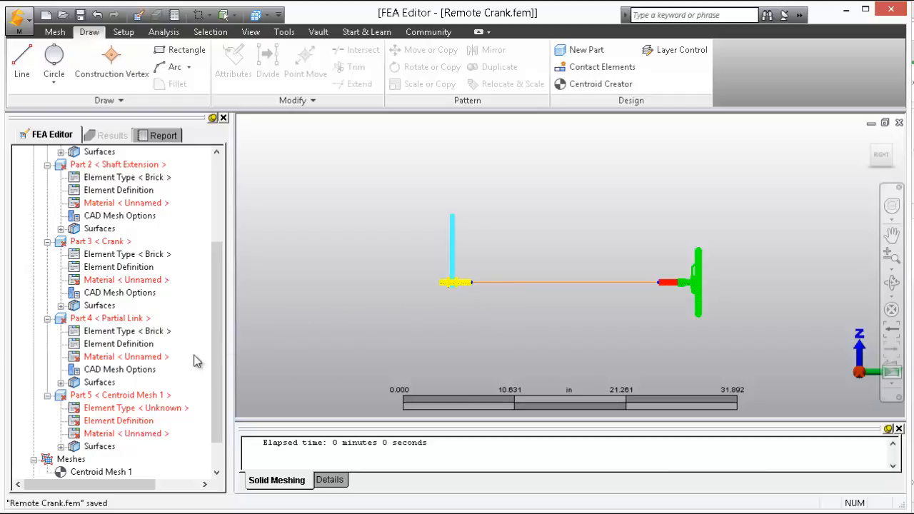
click(152, 395)
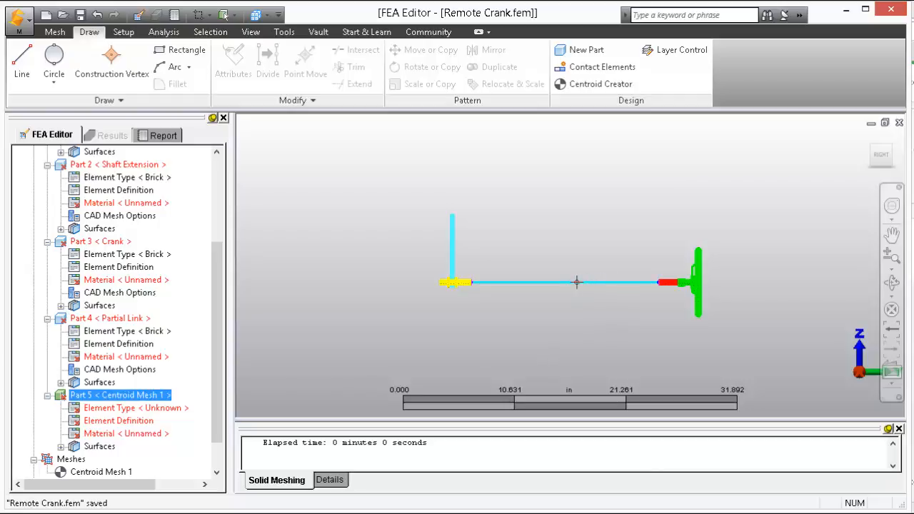
right_click(114, 398)
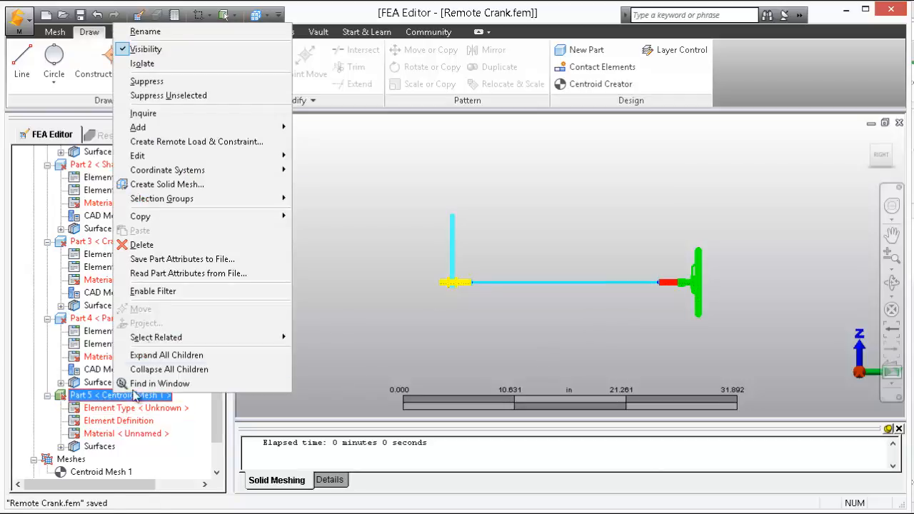
click(150, 69)
click(473, 273)
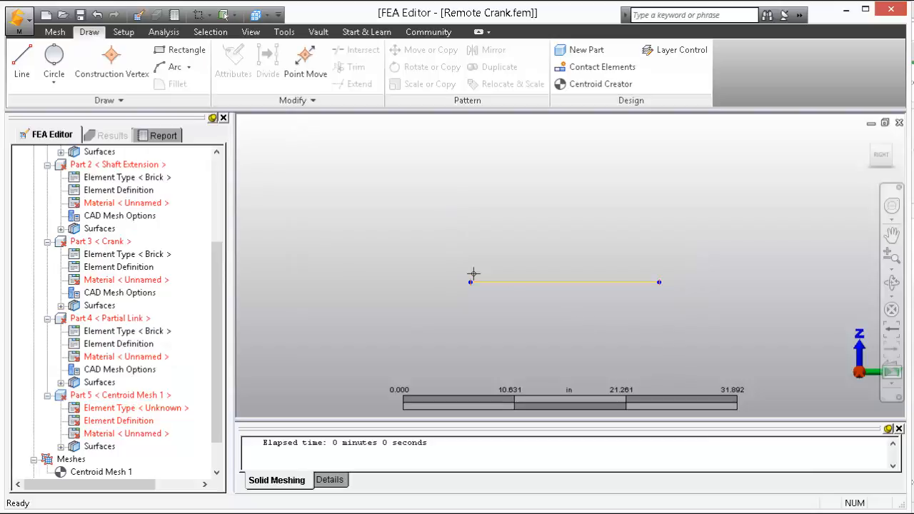
- Select all the spoke lines at the crank end of the centroid mesh and reassign them to part 6
scroll(490, 297, up, 5)
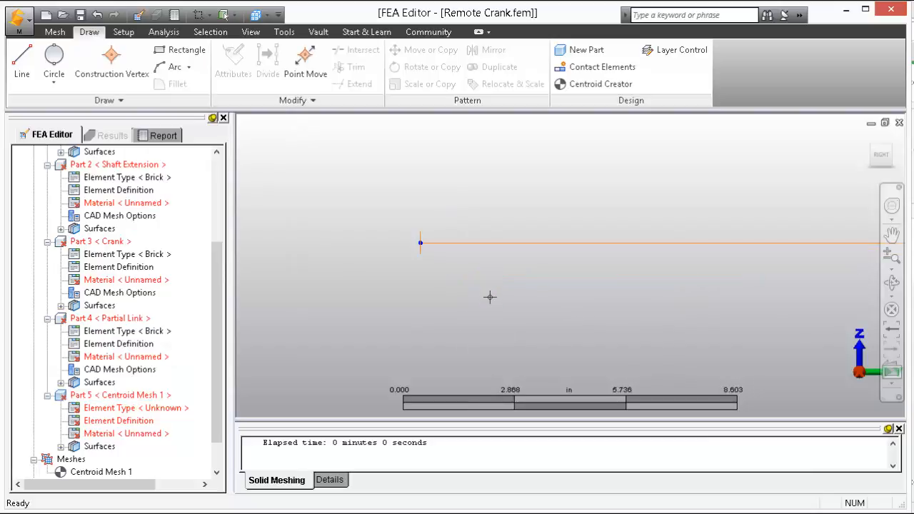
click(210, 32)
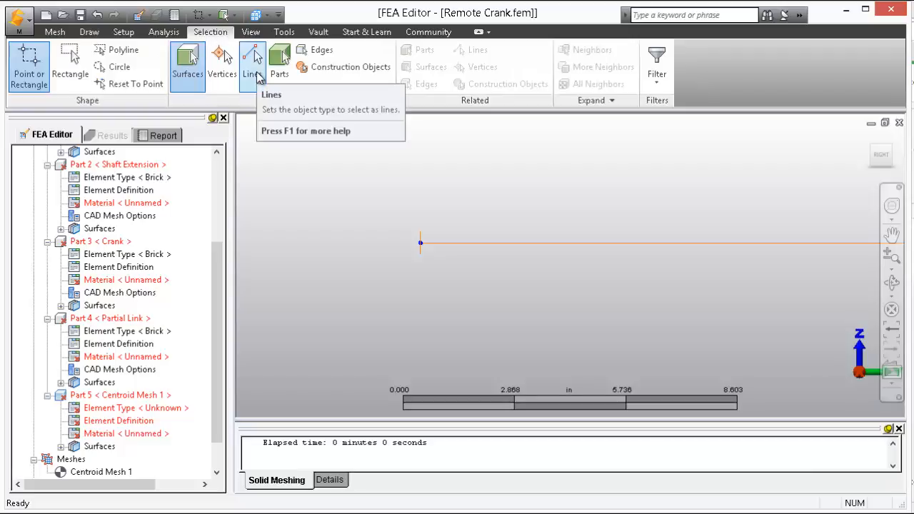
click(256, 74)
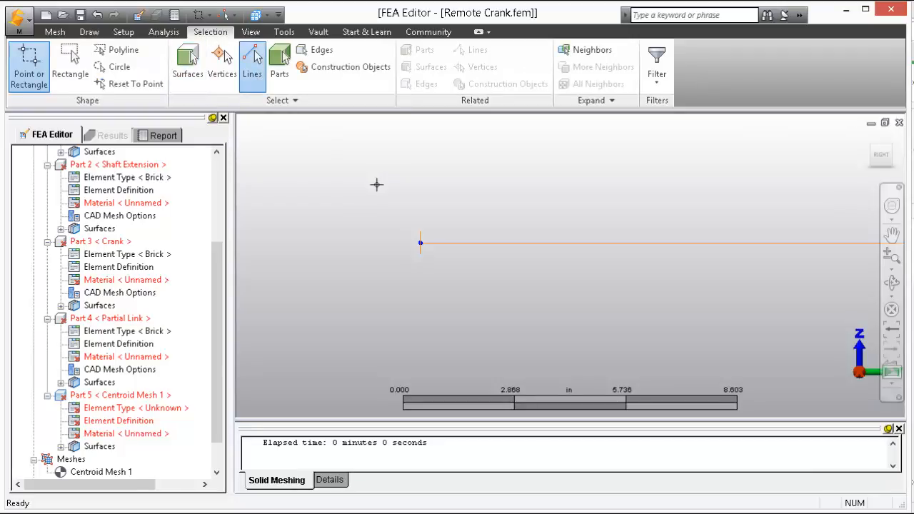
drag(379, 186, 437, 269)
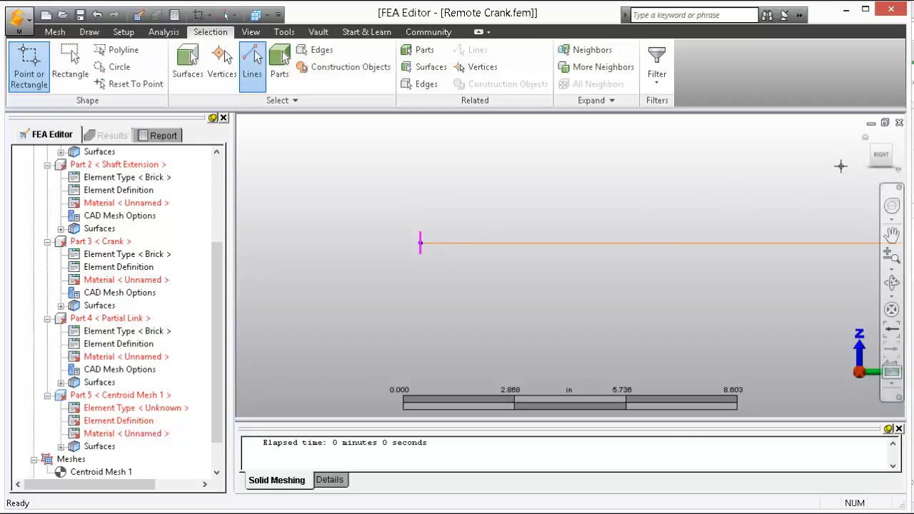
mouse_move(867, 139)
click(865, 137)
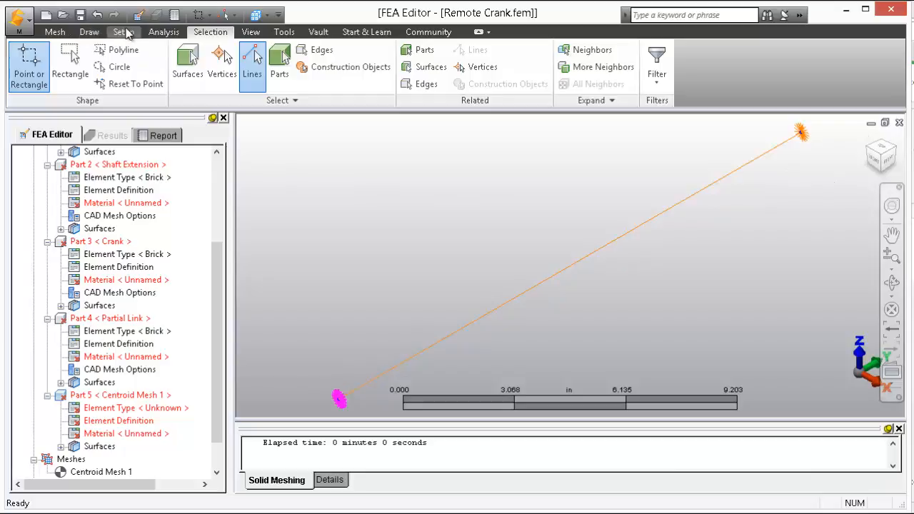
click(90, 34)
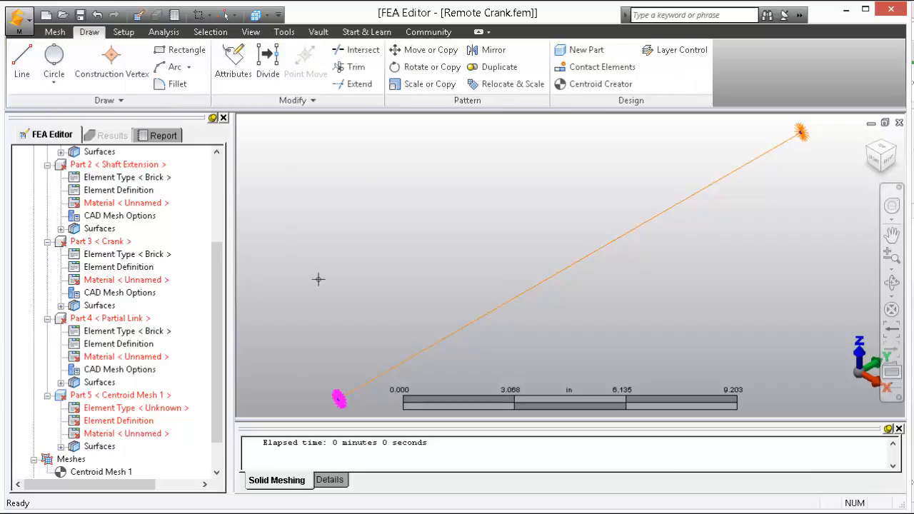
click(248, 75)
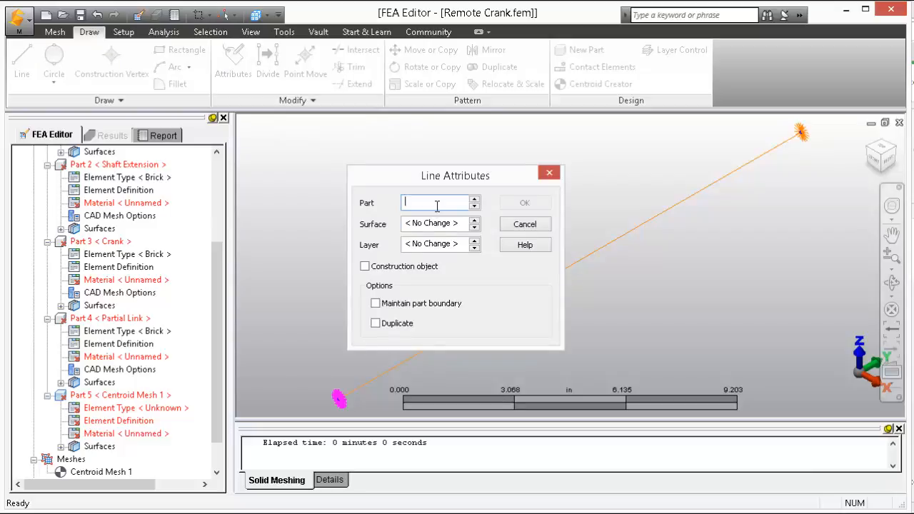
text(6)
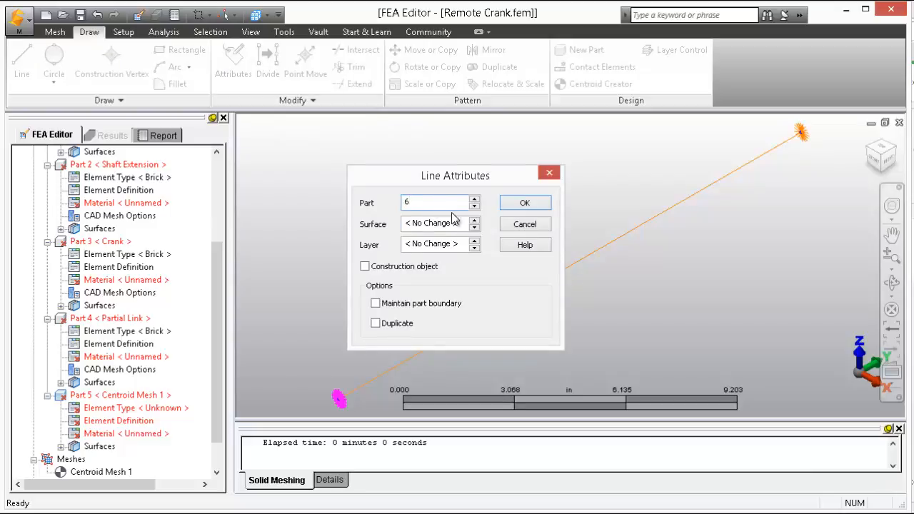
click(513, 207)
- Select the spoke lines at the shaft extension end of the centroid mesh and reassign them to part 7
middle_drag(718, 206, 678, 245)
drag(708, 149, 798, 261)
click(225, 75)
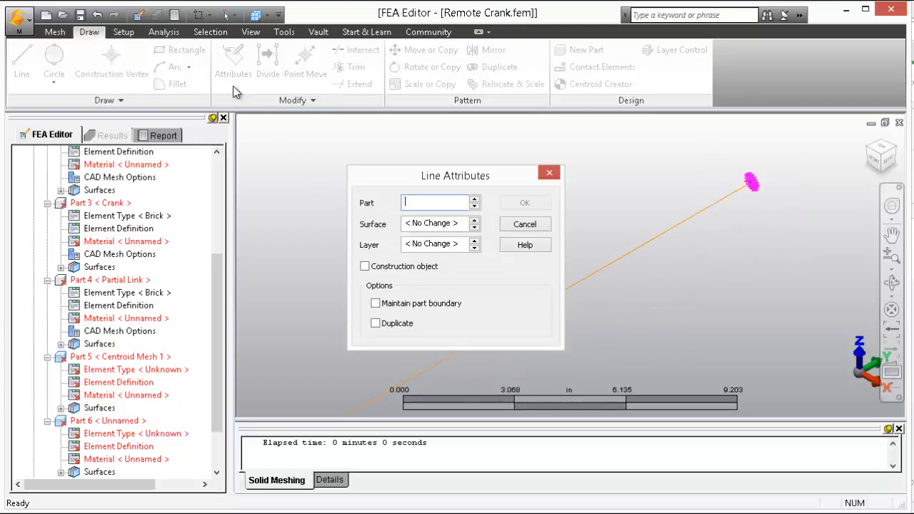
text(6)
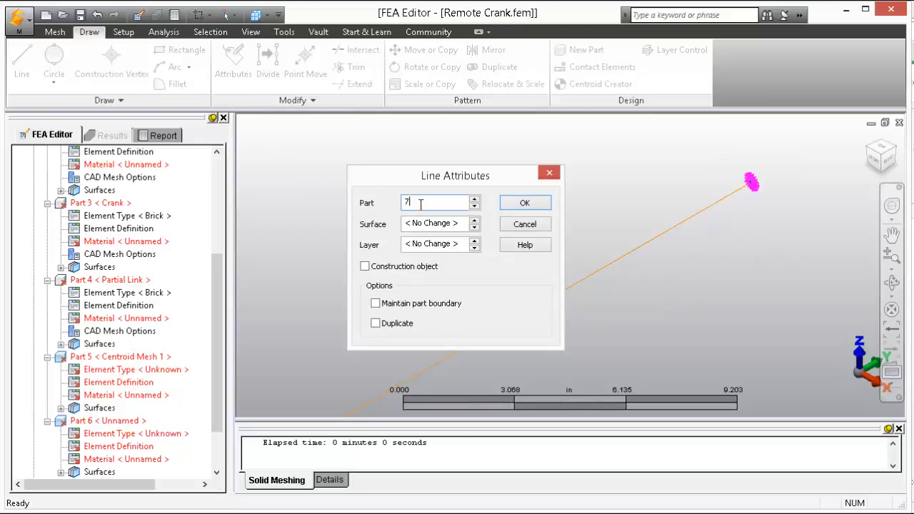
click(534, 202)
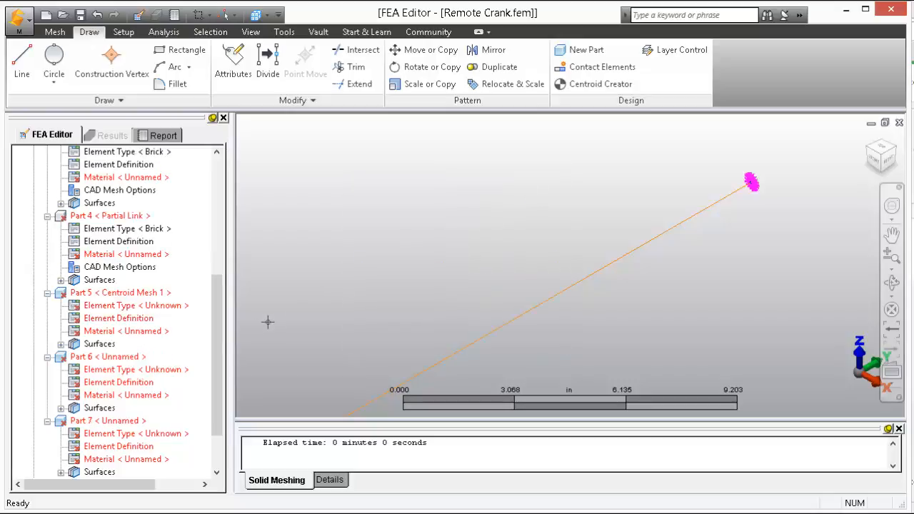
- Divide the long line connecting the two centroids into 12 lines
drag(216, 340, 218, 375)
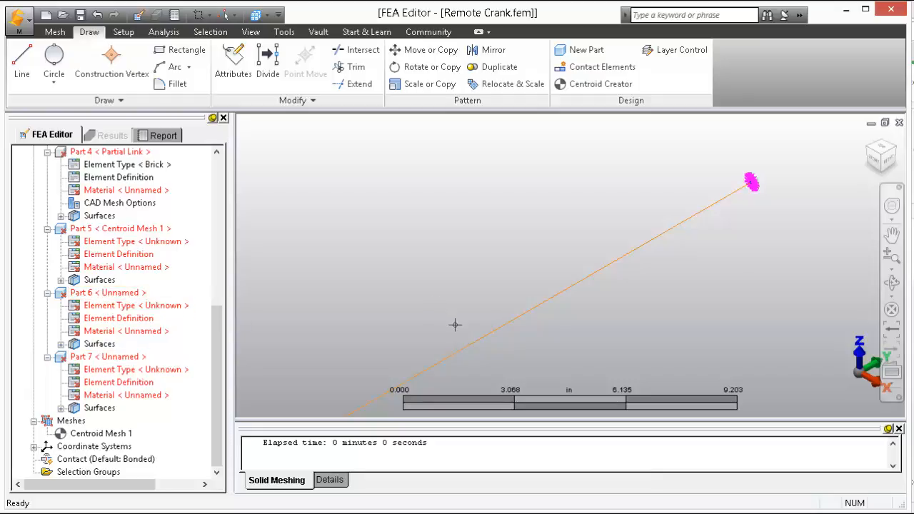
click(463, 347)
scroll(464, 348, down, 3)
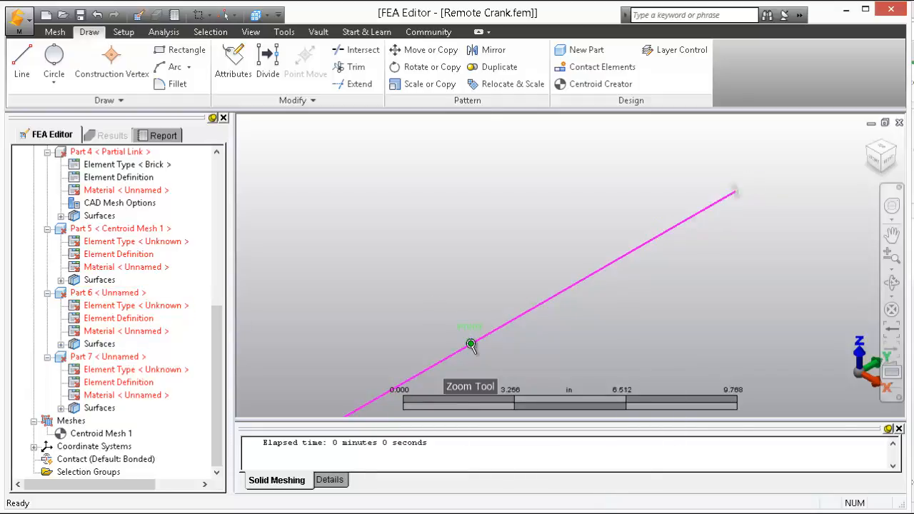
middle_drag(427, 342, 500, 265)
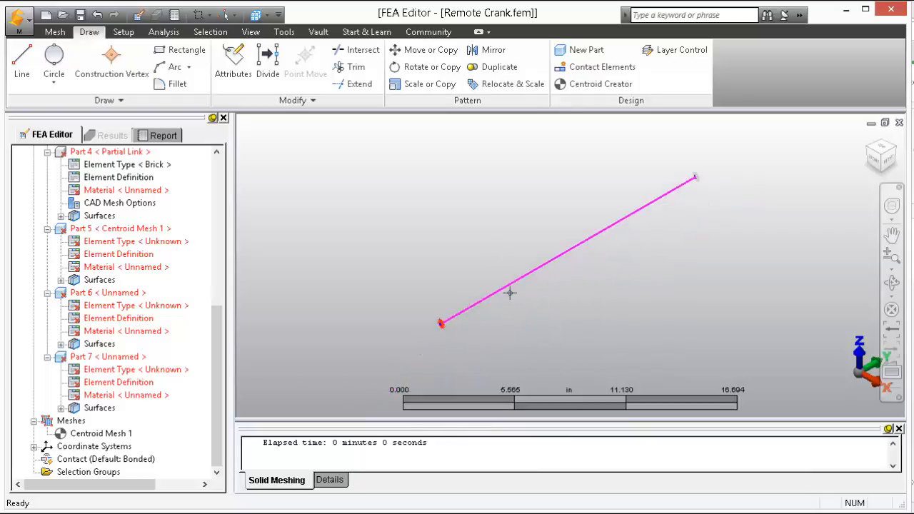
click(274, 72)
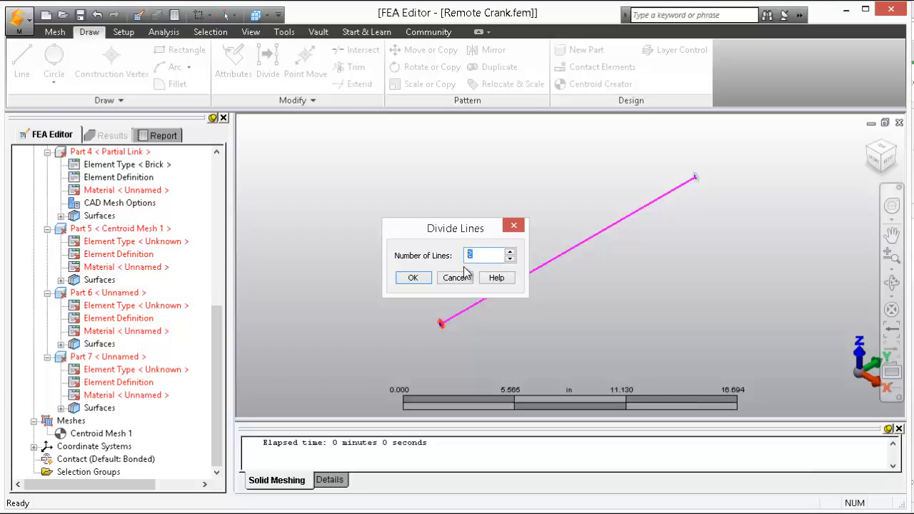
click(410, 278)
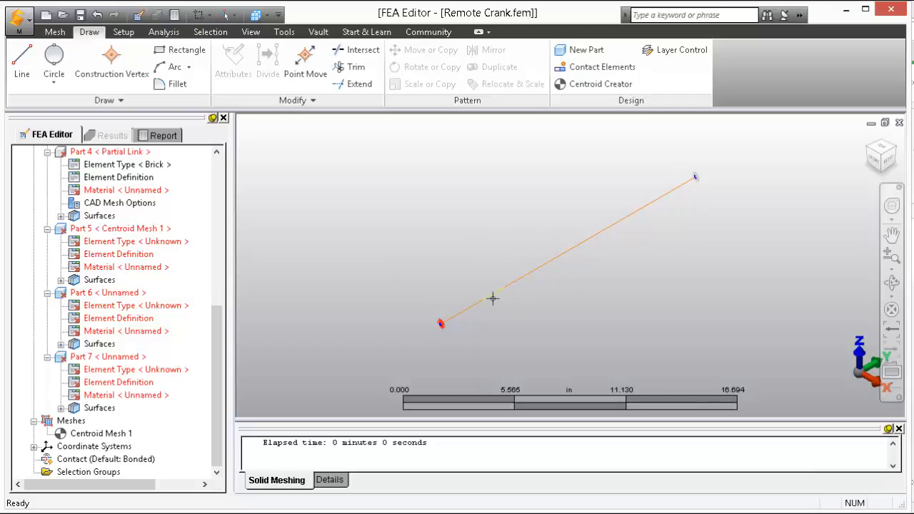
- Show the endpoint vertices to check how the connecting line is divided, and hide them again
click(251, 33)
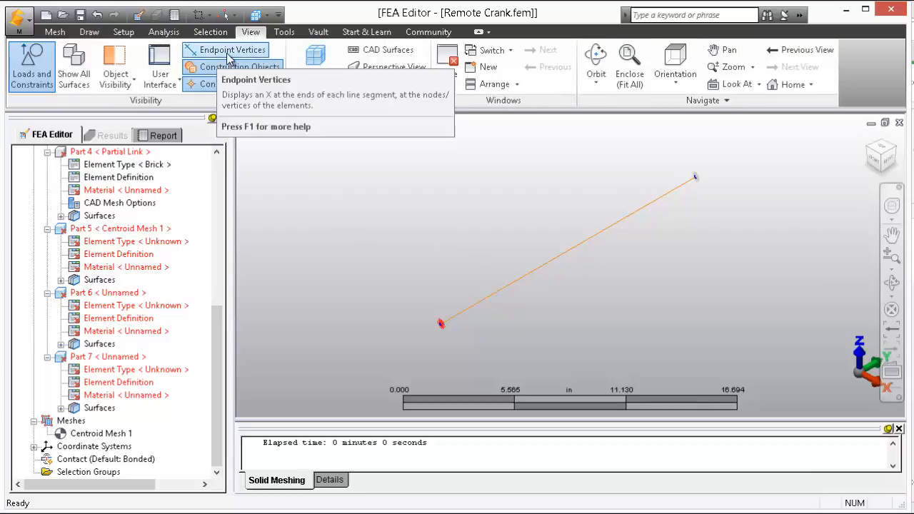
click(229, 51)
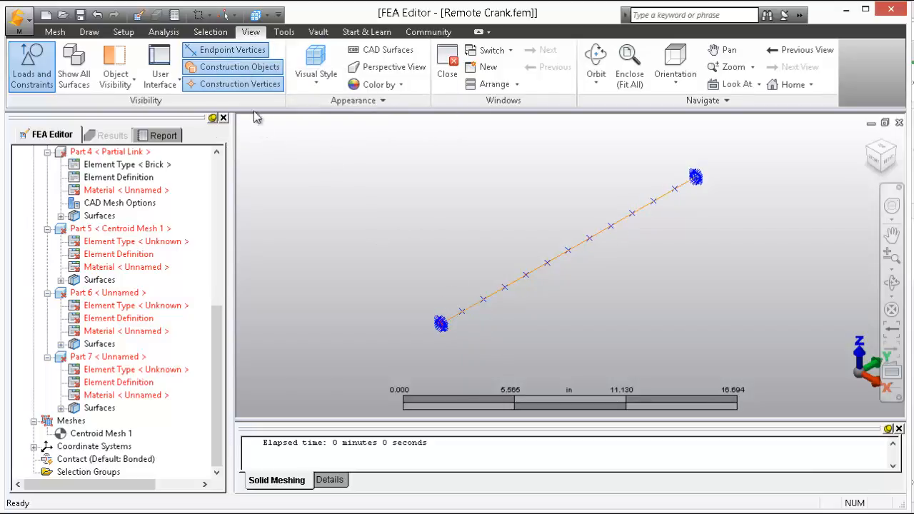
click(242, 56)
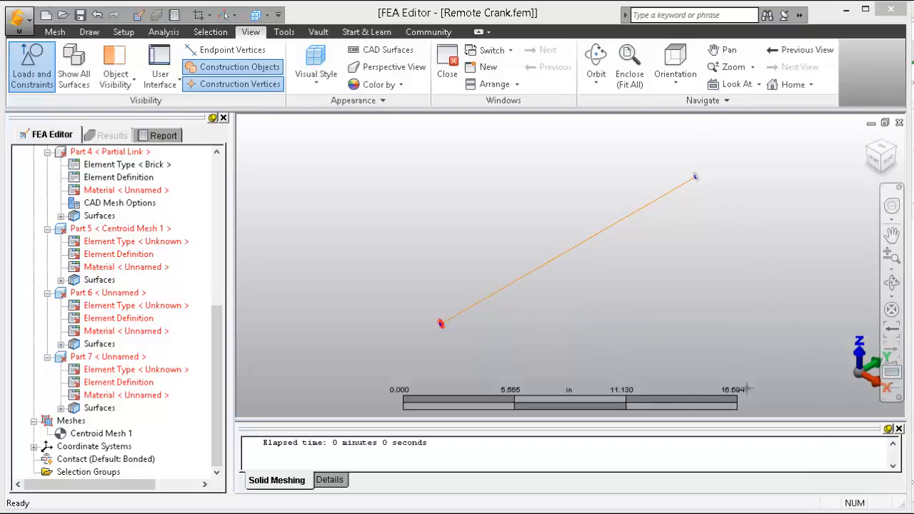
- Set the element type of Part 5, the connecting line, to Beam
click(118, 235)
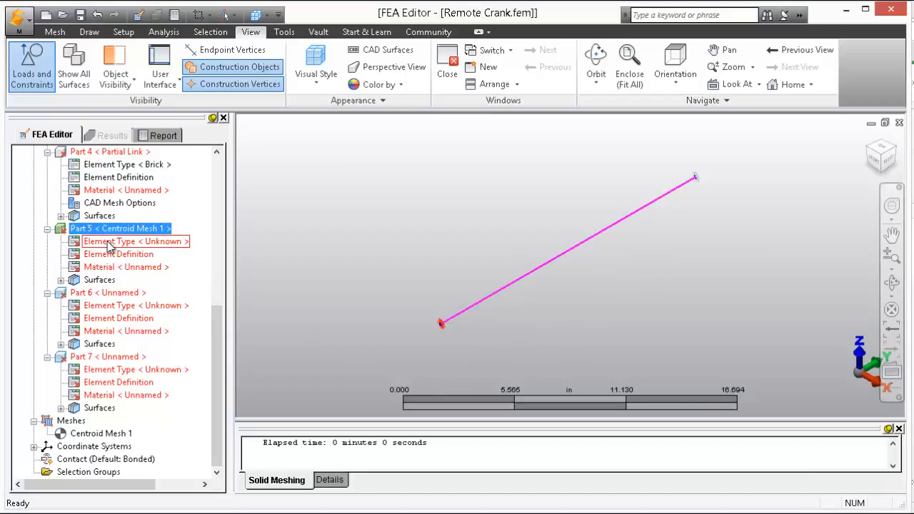
click(108, 245)
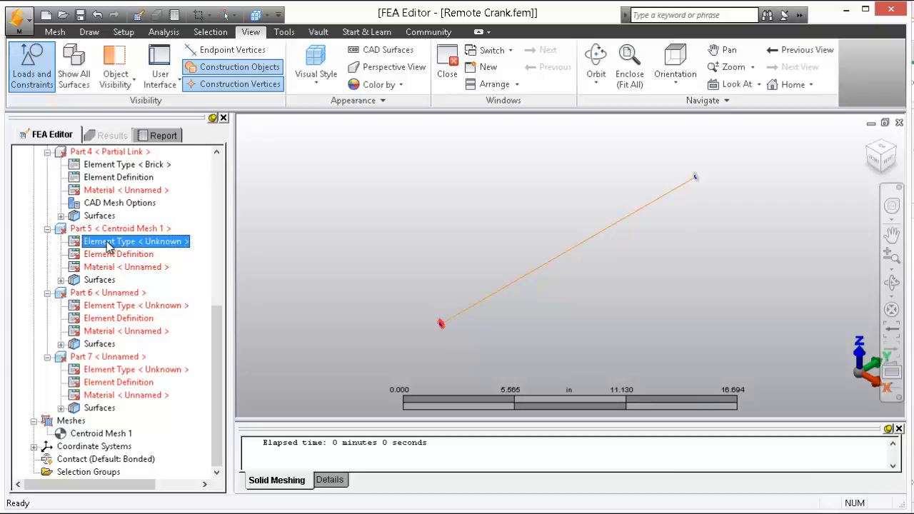
right_click(108, 243)
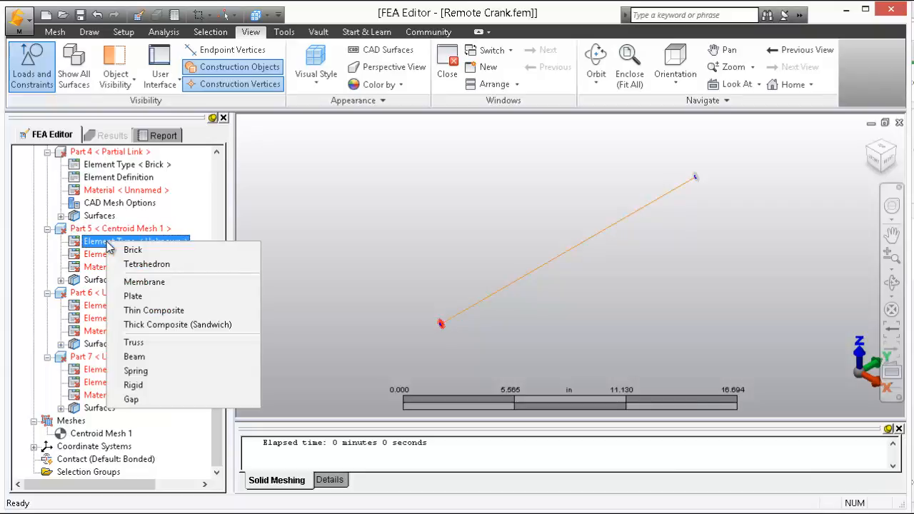
click(170, 357)
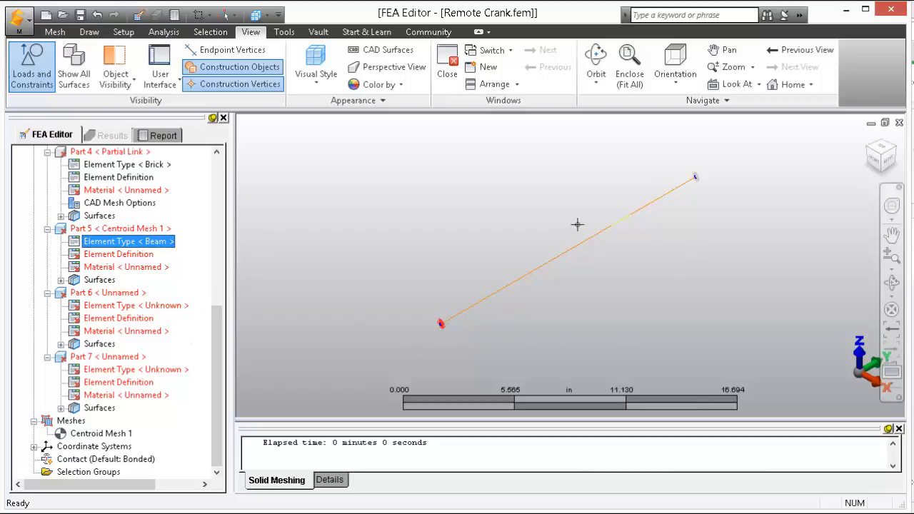
- Edit the element definition of Part 5, the connecting beam, and choose a Pipe cross-section for its layer from the cross-section libraries
click(111, 258)
right_click(109, 256)
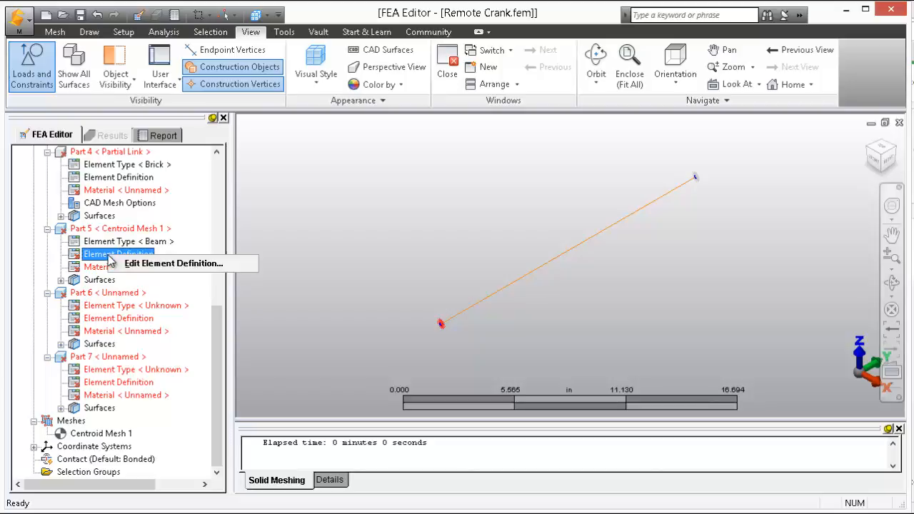
click(224, 266)
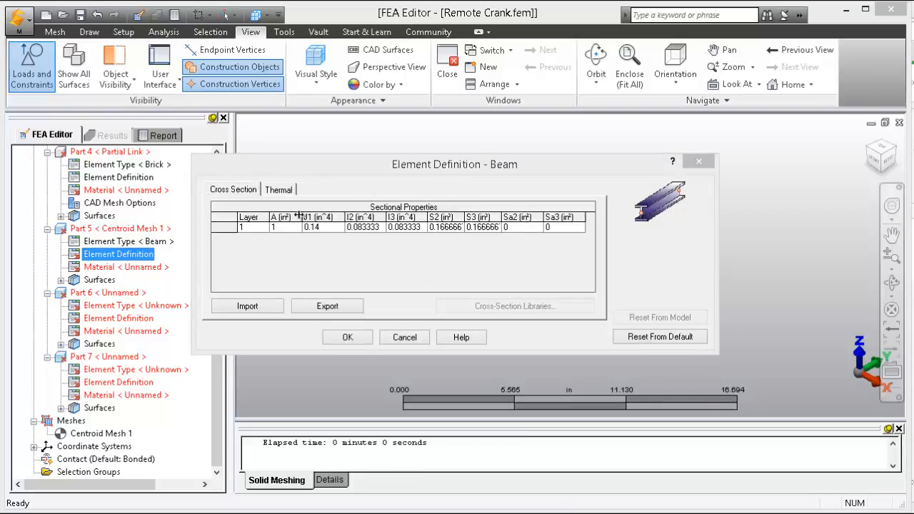
click(220, 227)
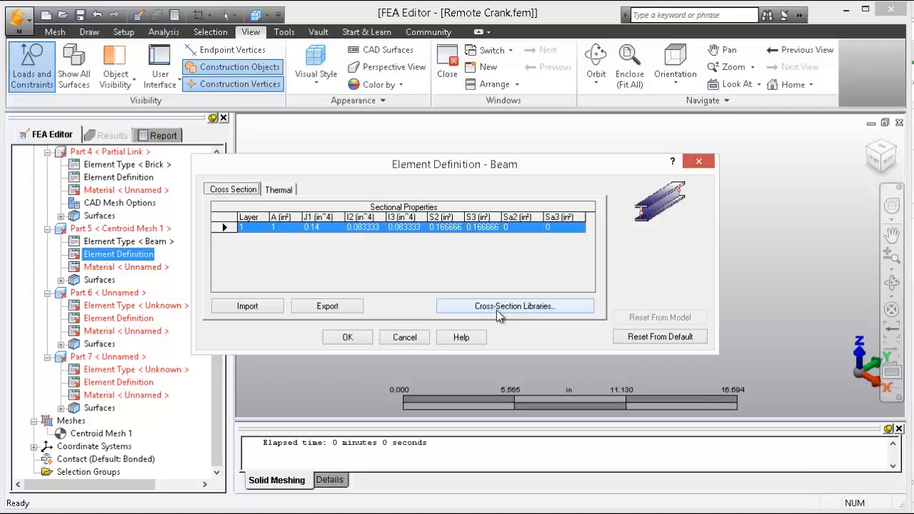
click(536, 311)
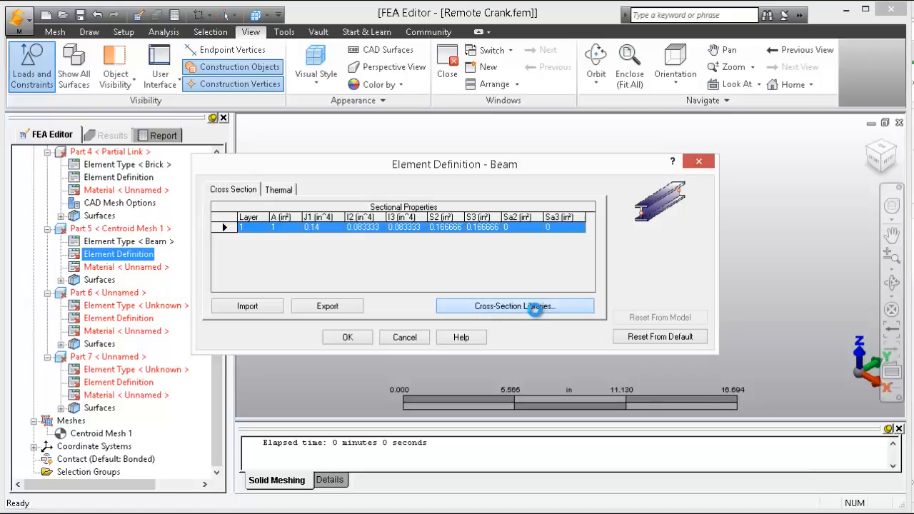
drag(595, 180, 504, 132)
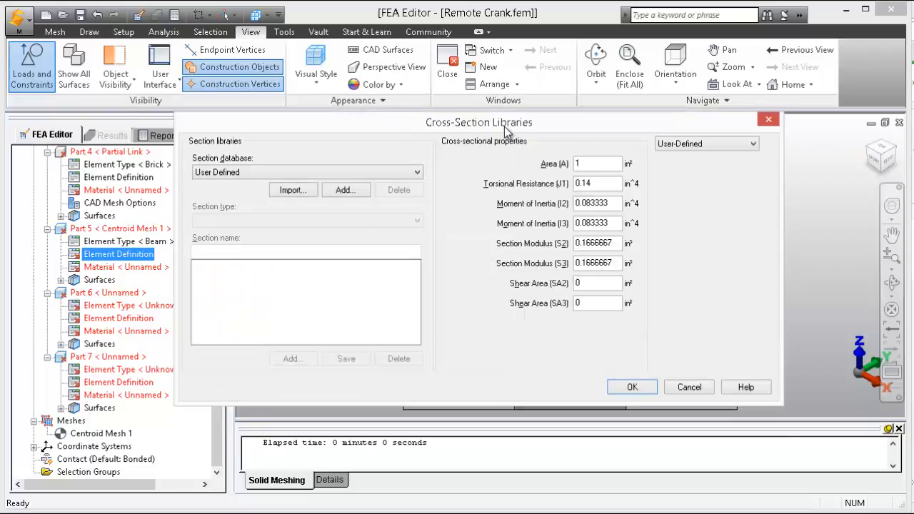
click(672, 145)
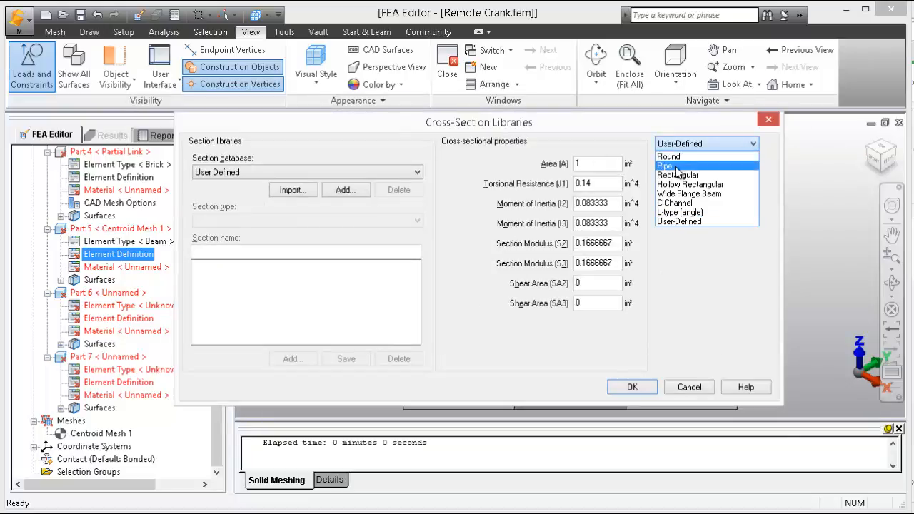
click(675, 170)
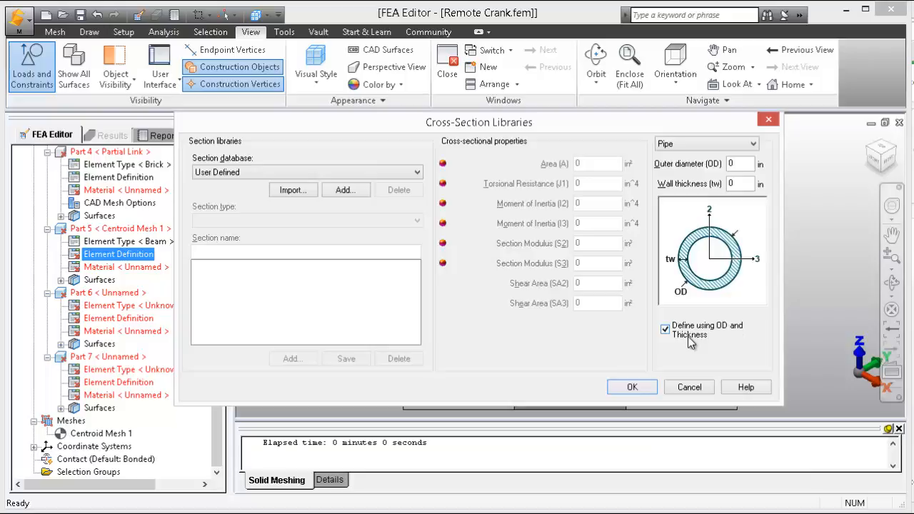
- Define the pipe section with a 0.6 in outer diameter and 0.05 in wall thickness, and accept the beam's element definition
double_click(732, 163)
text(0.6)
double_click(743, 184)
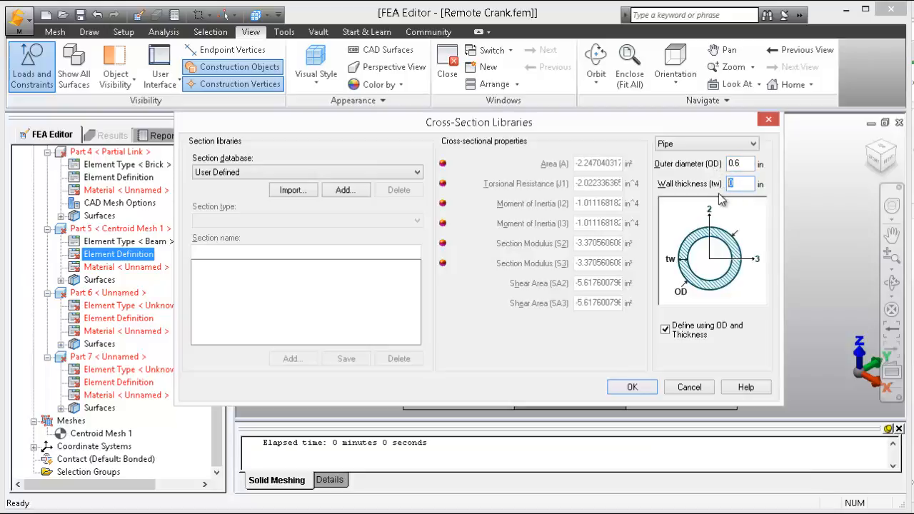
text(0.05)
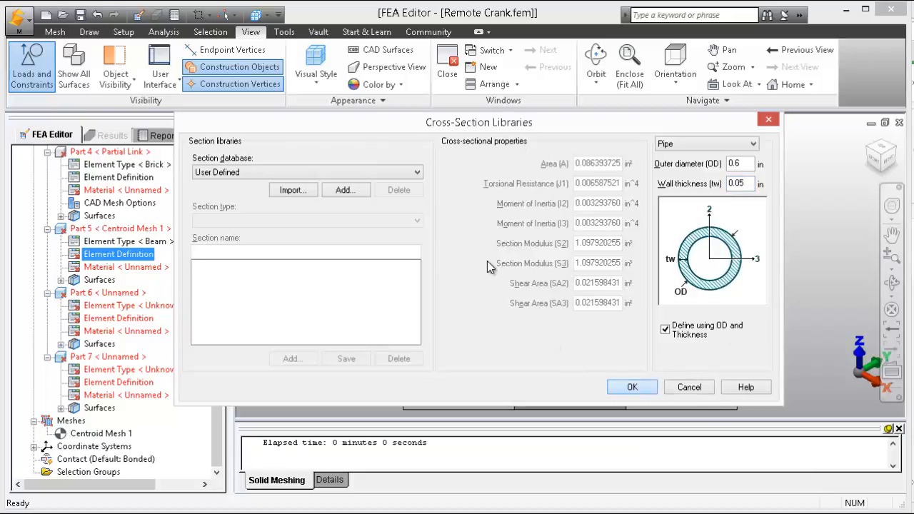
key(Return)
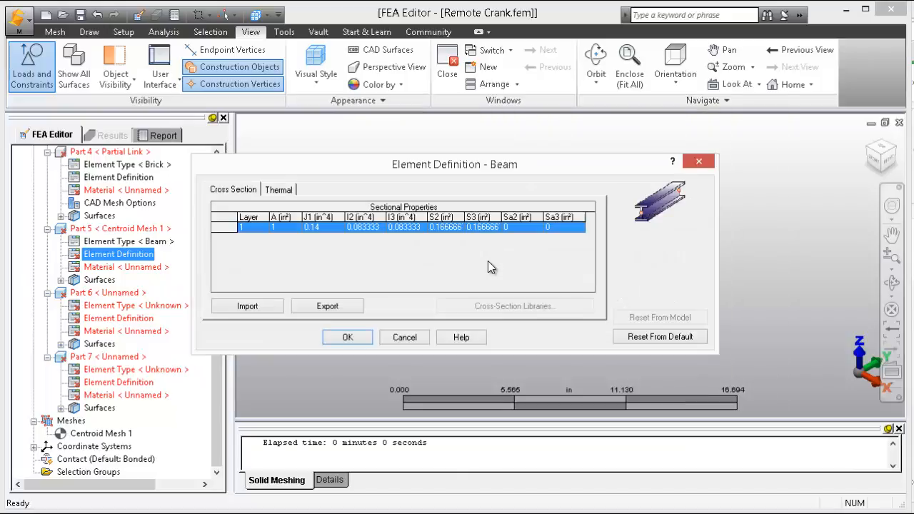
click(367, 337)
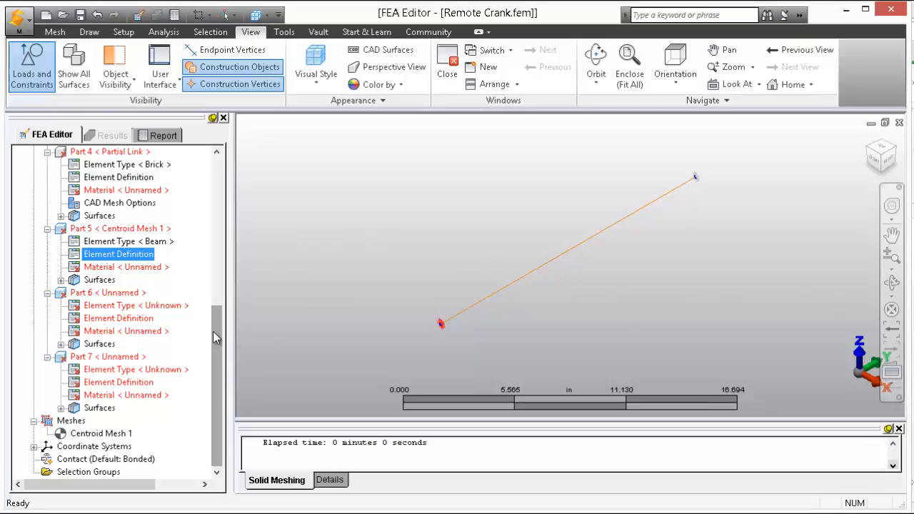
- Assign the library material Brass, Red to Part 1 (Hand Wheel) and Part 4 (Partial Link) together
drag(213, 332, 242, 184)
click(146, 229)
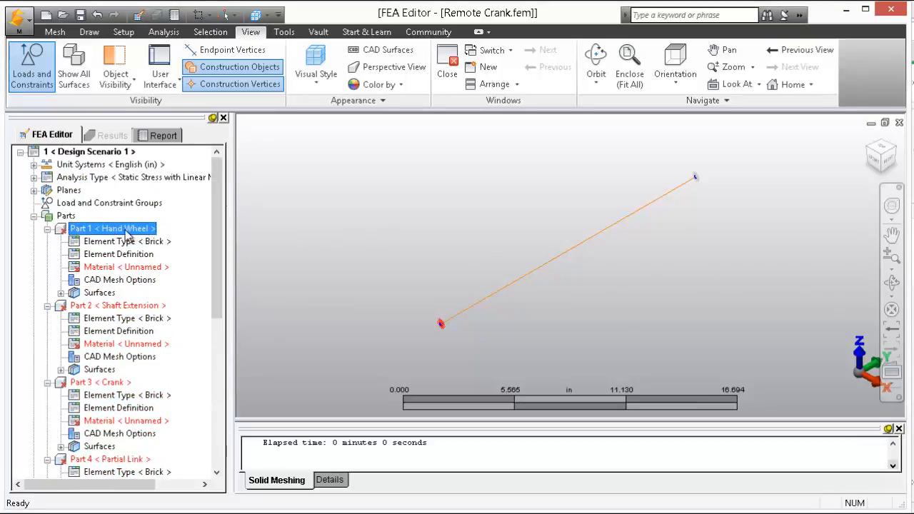
ctrl+click(136, 459)
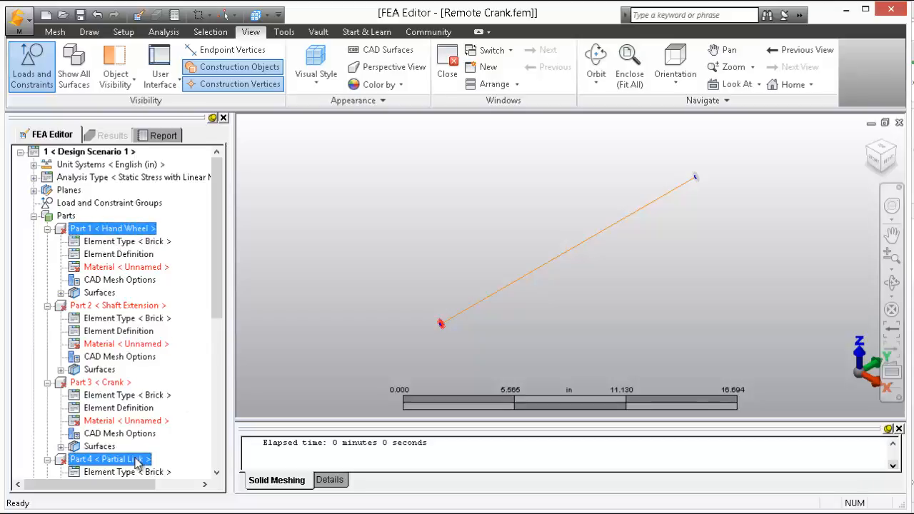
right_click(267, 131)
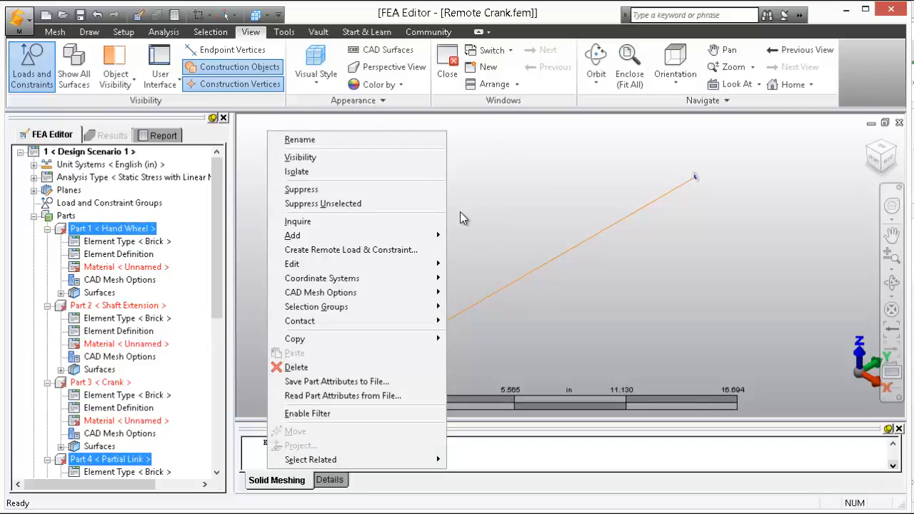
mouse_move(333, 265)
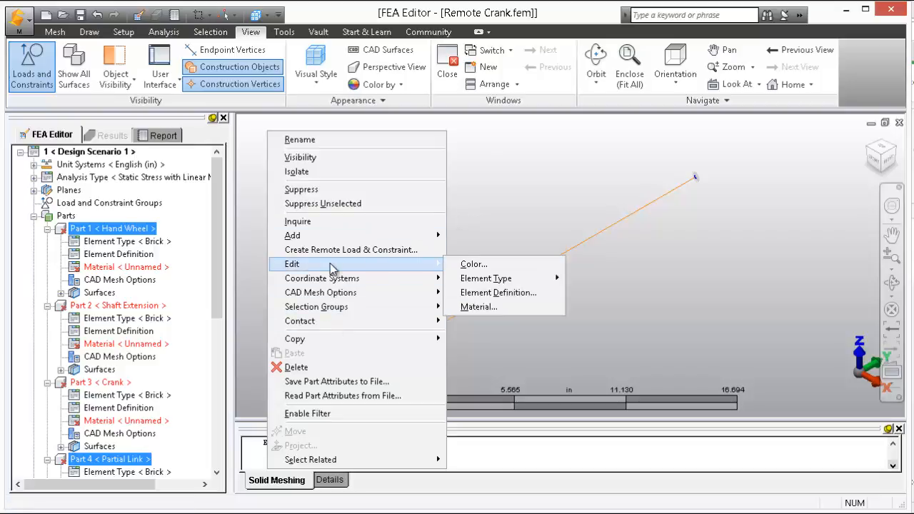
click(500, 319)
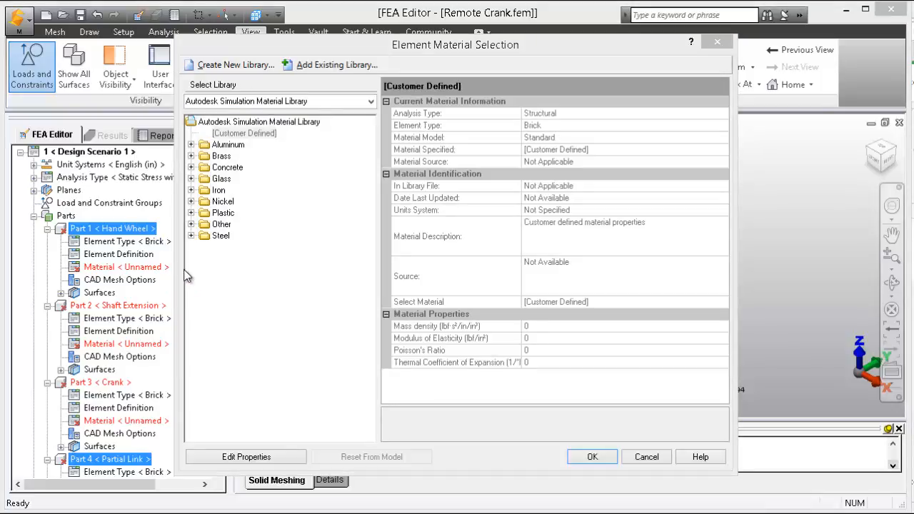
click(190, 156)
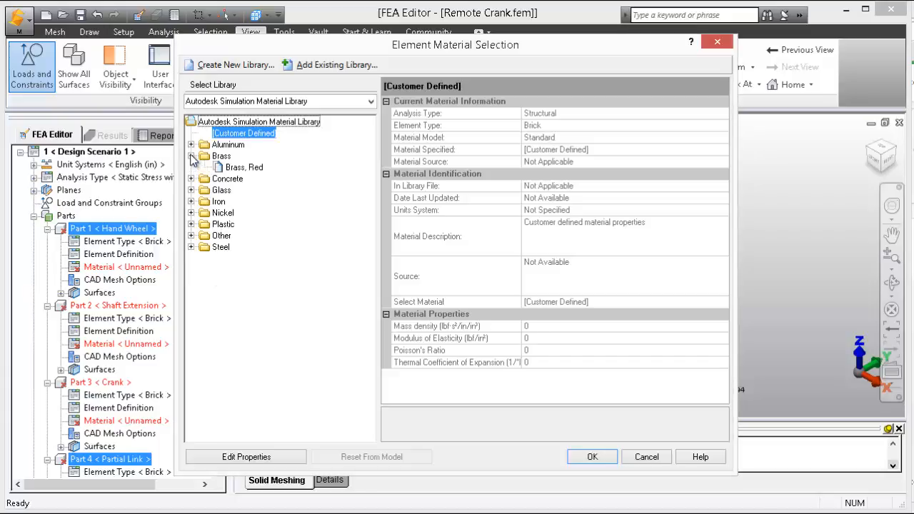
click(247, 167)
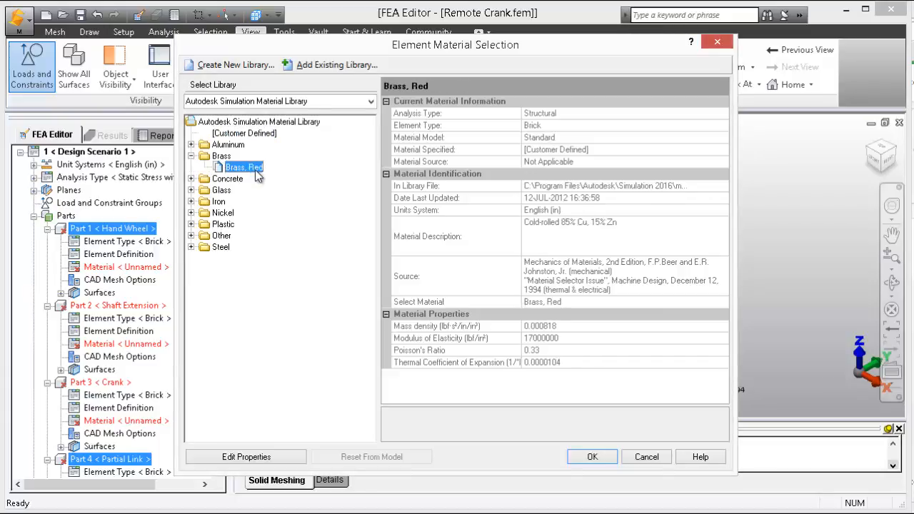
click(602, 457)
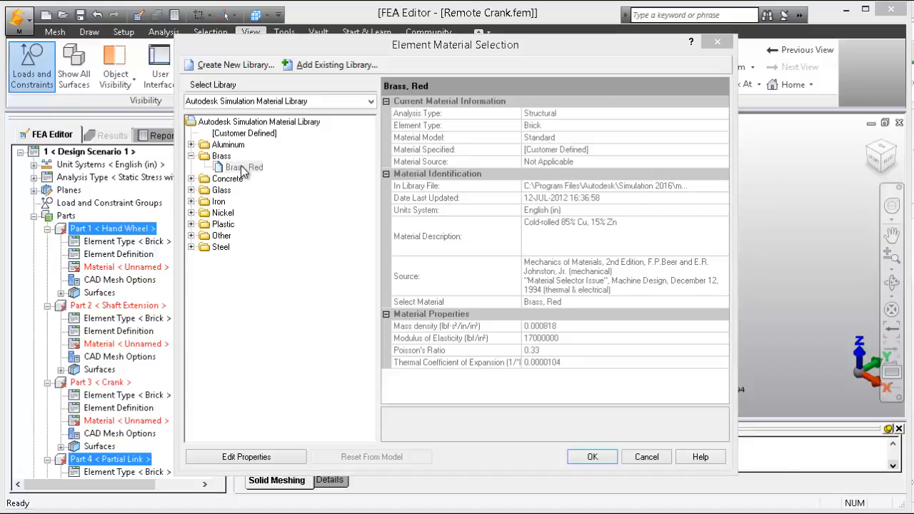
click(593, 461)
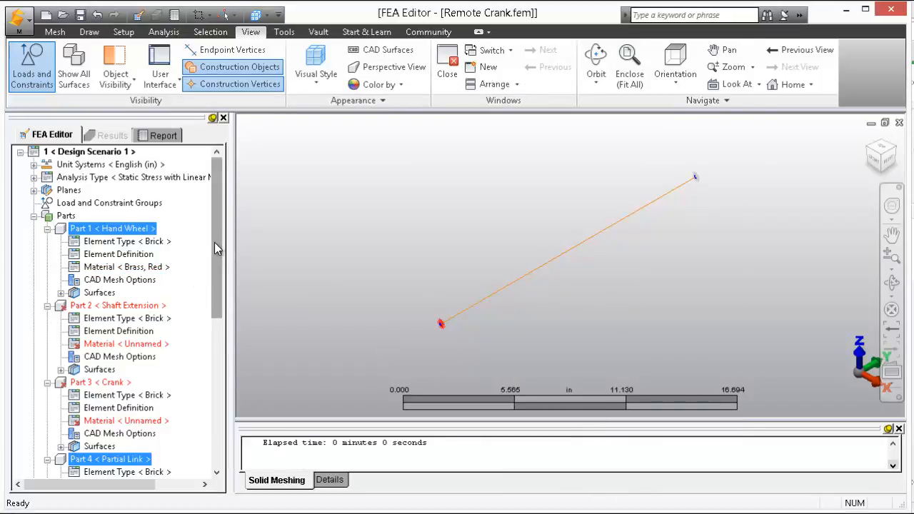
- Assign the library material Steel (AISI 4130) to Part 2 (Shaft Extension) and Part 3 (Crank) together
drag(215, 242, 214, 265)
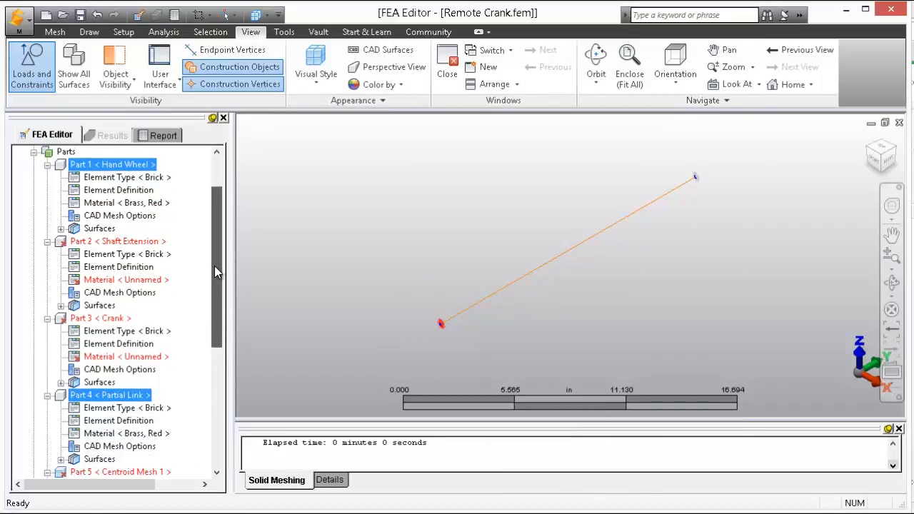
click(110, 244)
ctrl+click(100, 319)
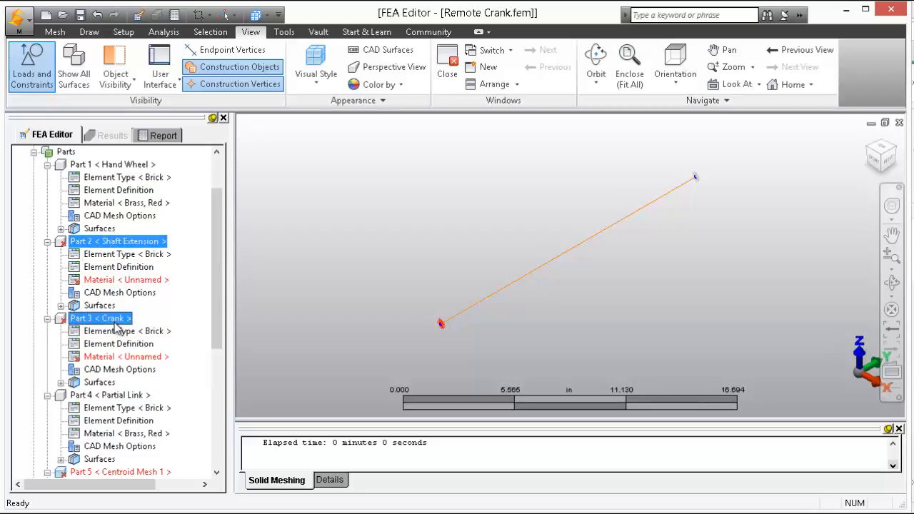
right_click(262, 122)
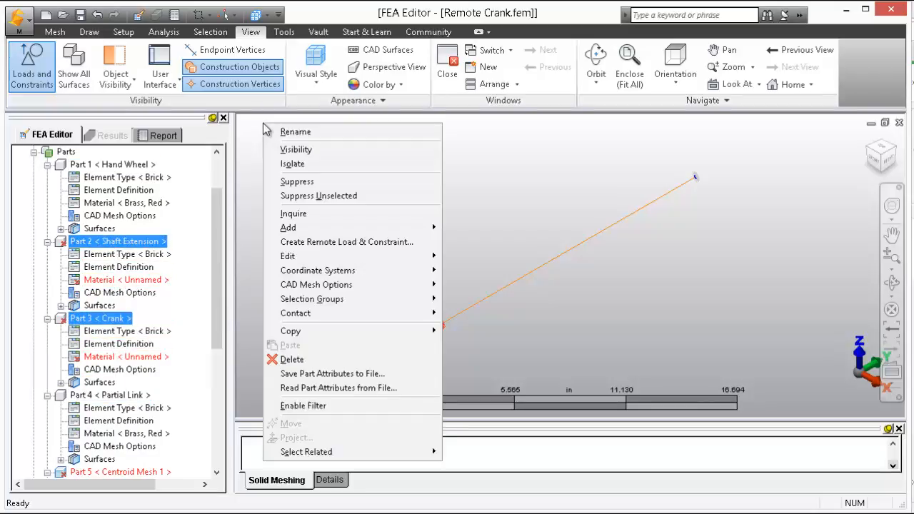
mouse_move(322, 257)
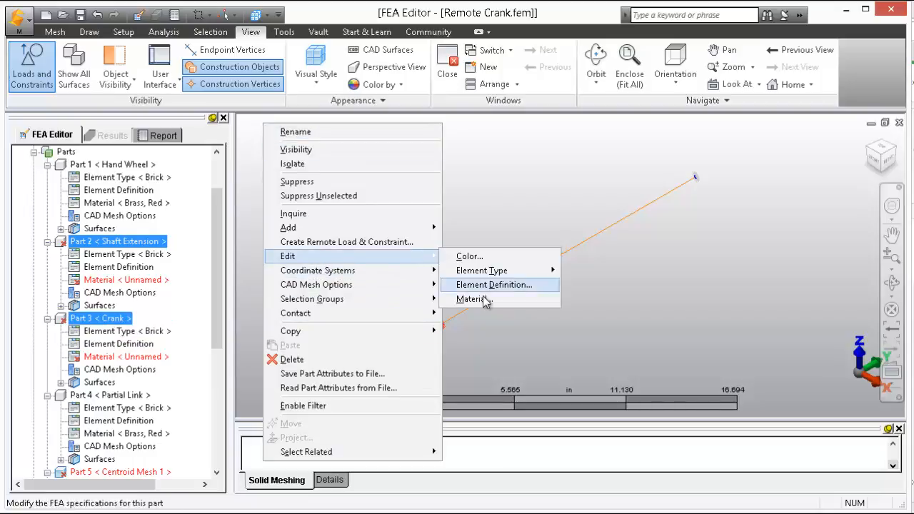
click(477, 300)
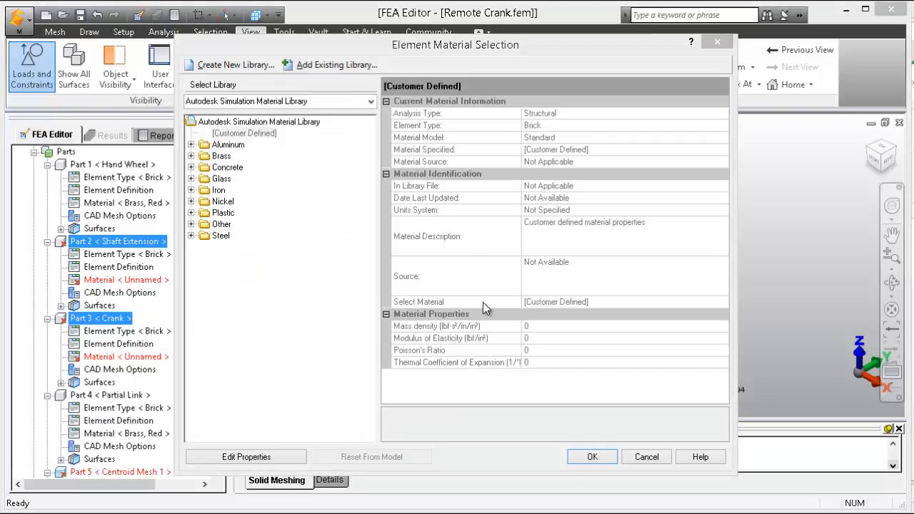
click(190, 236)
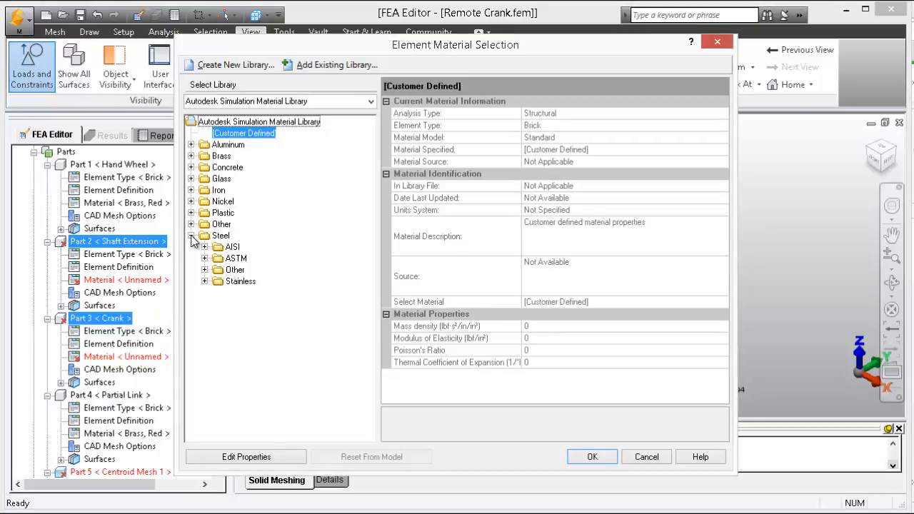
click(205, 247)
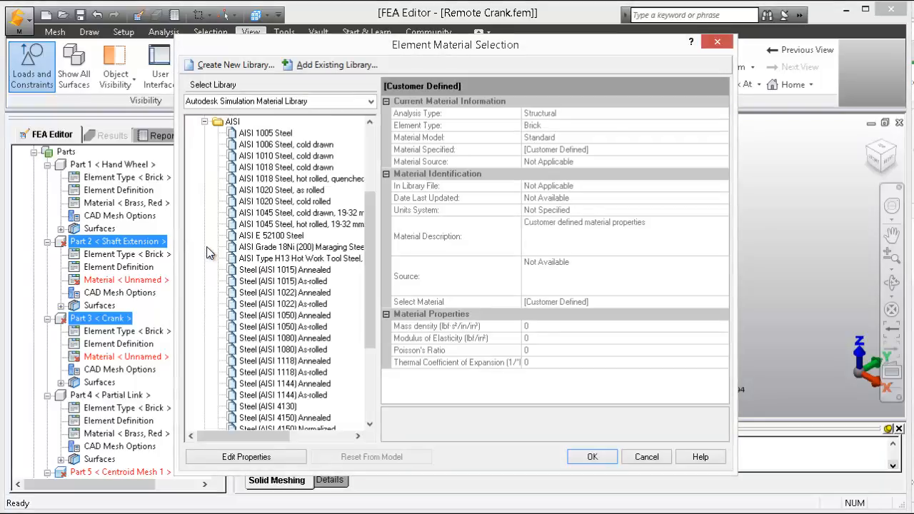
click(290, 409)
click(602, 459)
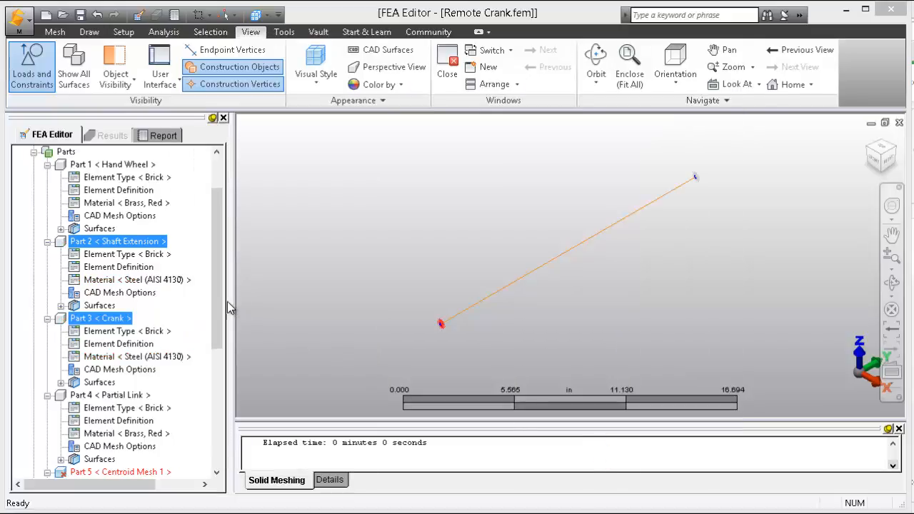
- Set the material of Part 5, the beam between the centroids, to Steel (ASTM - A36)
scroll(141, 395, down, 3)
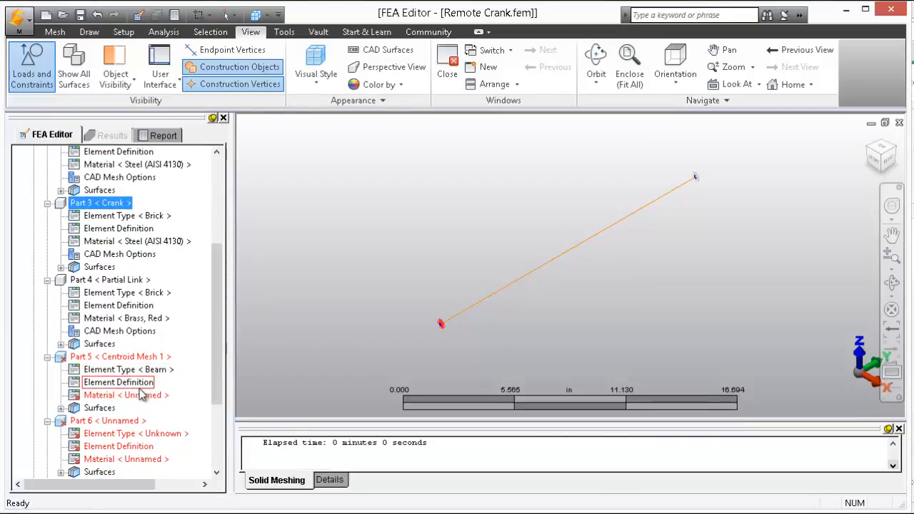
right_click(142, 397)
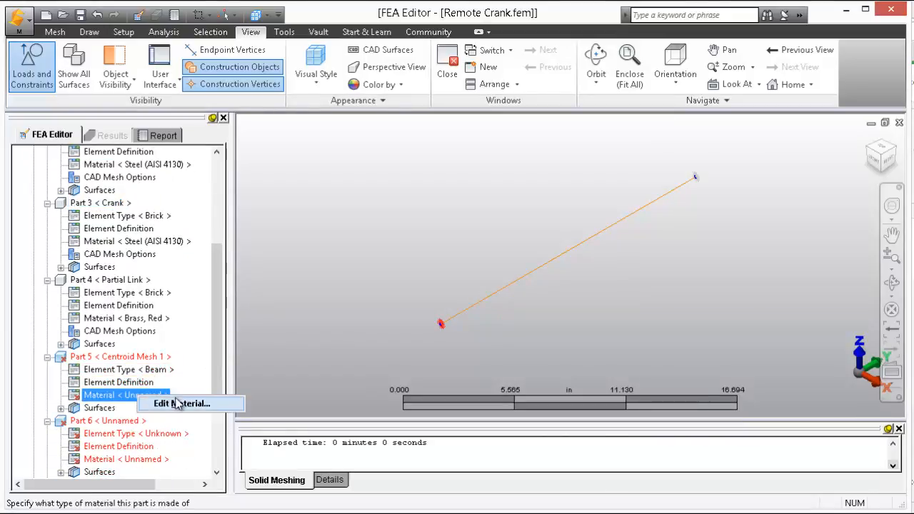
click(177, 403)
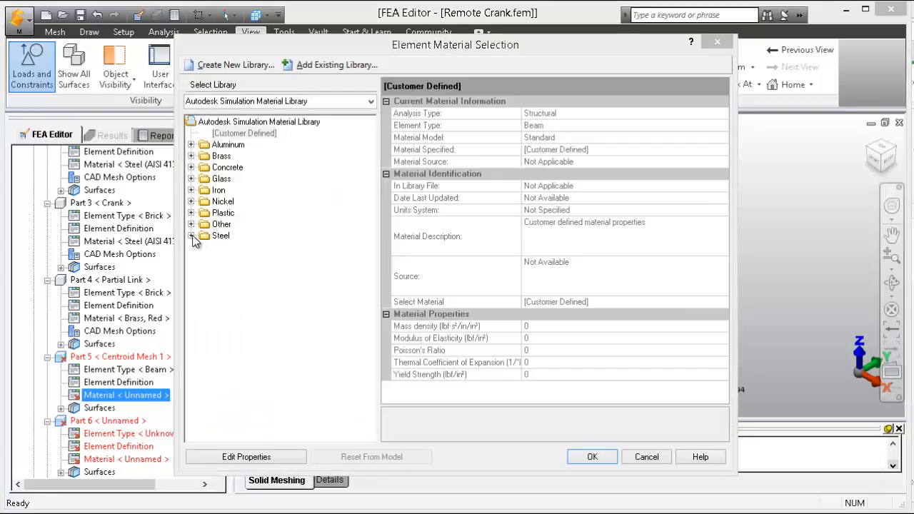
click(191, 235)
click(204, 259)
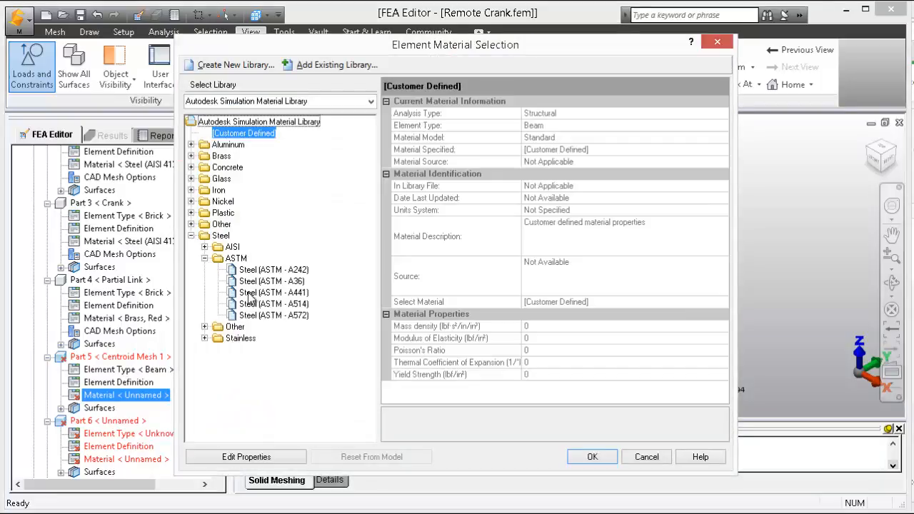
click(272, 280)
click(591, 459)
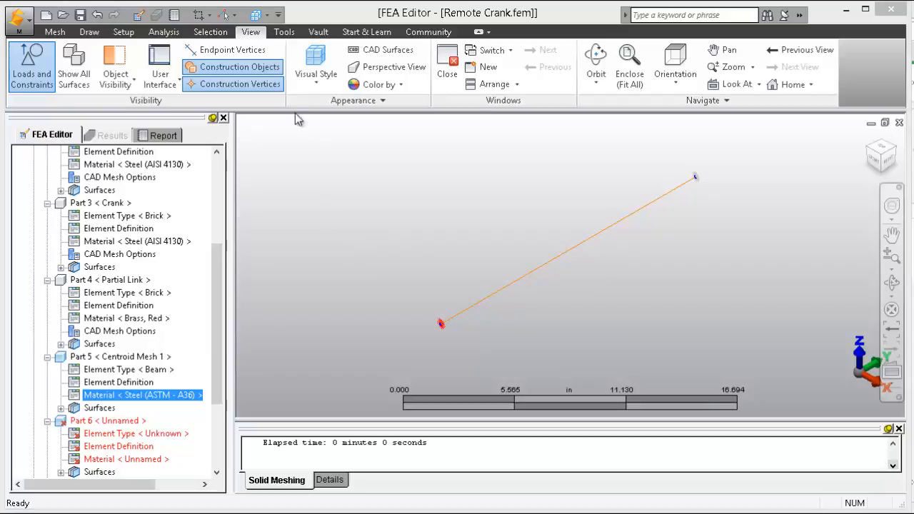
- Show all hidden surfaces and define a Surface Contact pair between Part 3 (Crank) and Part 4 (Partial Link)
click(75, 78)
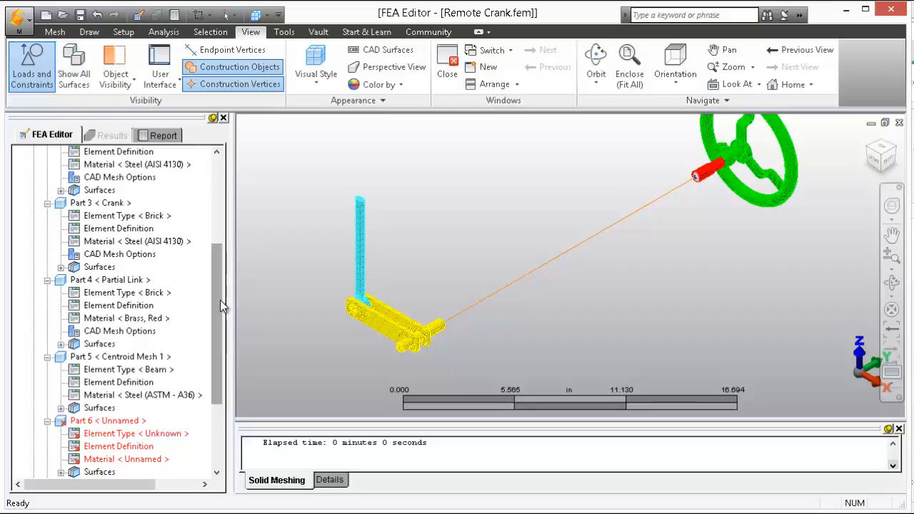
drag(219, 300, 215, 264)
click(100, 280)
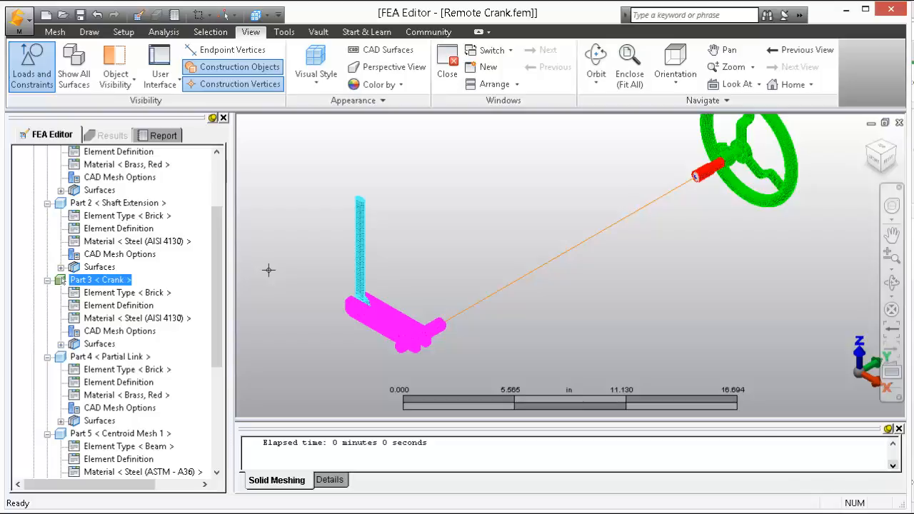
ctrl+click(100, 356)
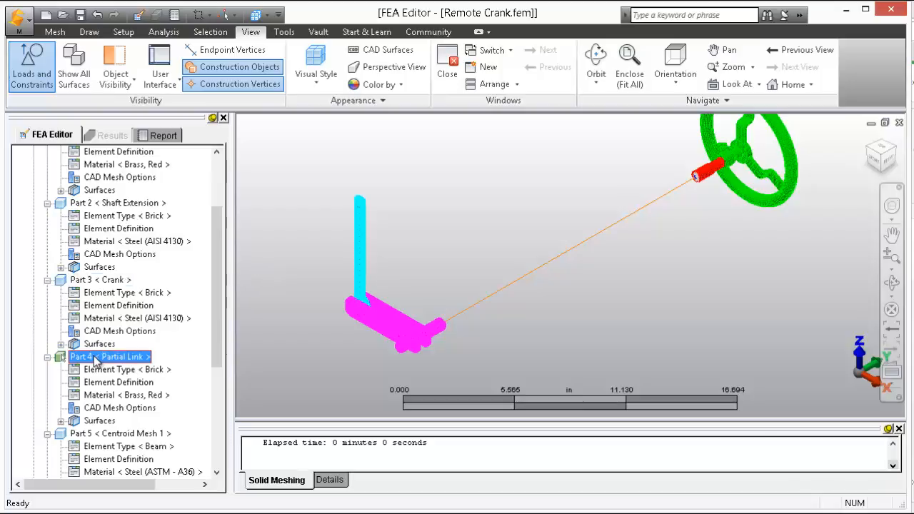
right_click(388, 138)
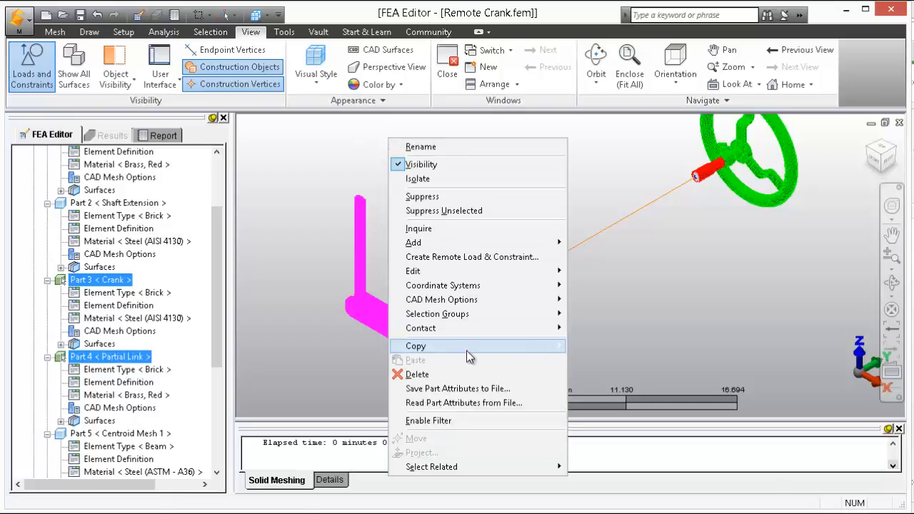
mouse_move(470, 344)
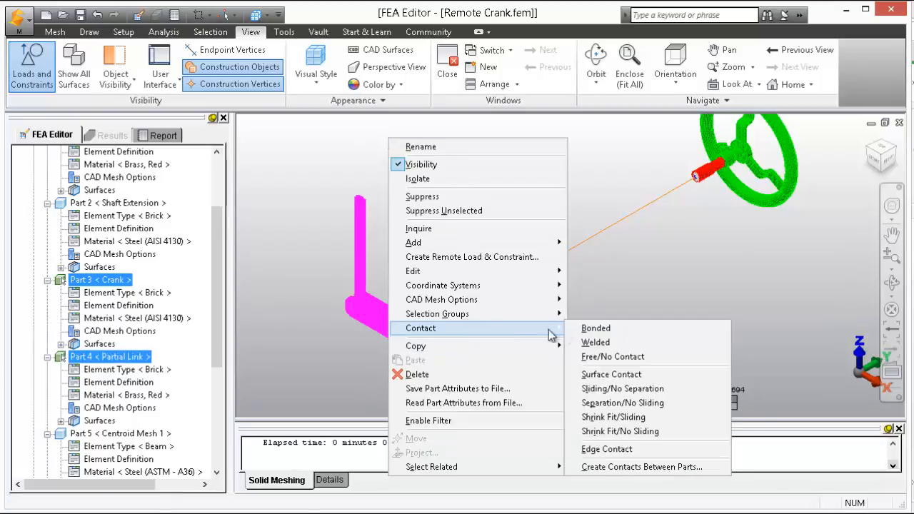
click(613, 374)
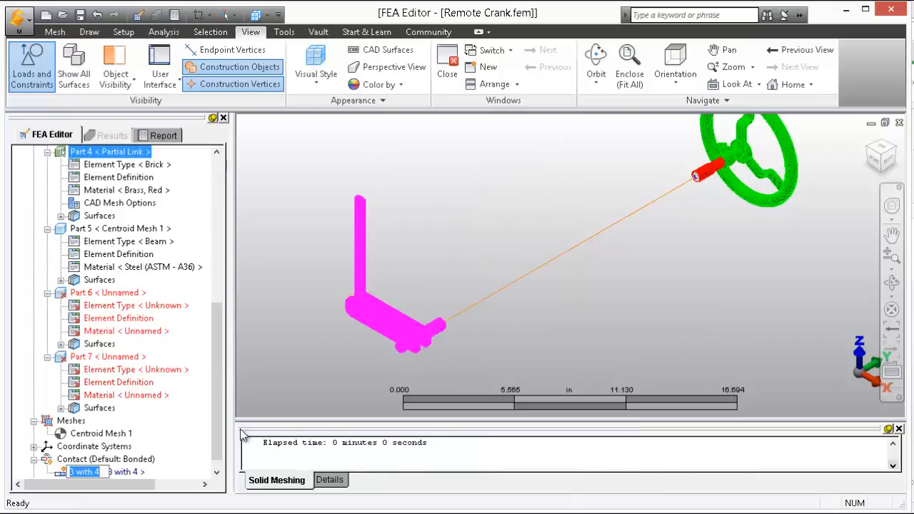
click(107, 472)
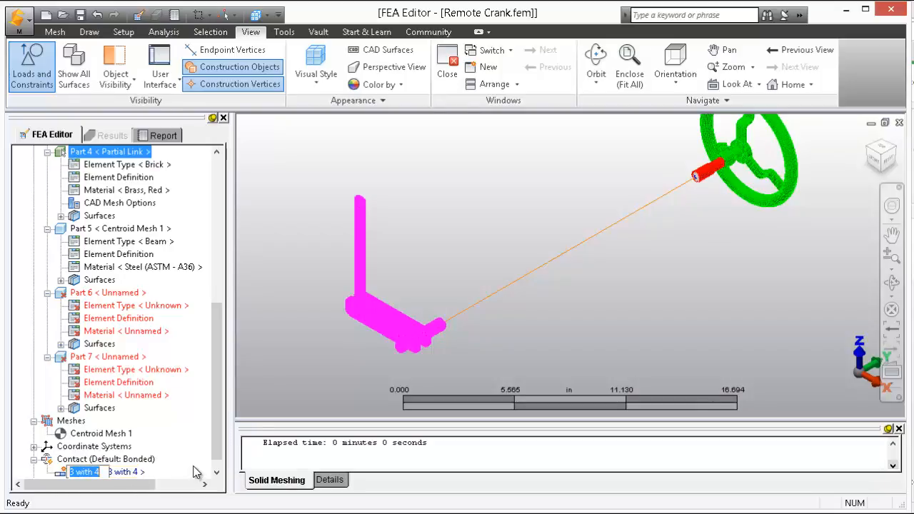
key(Return)
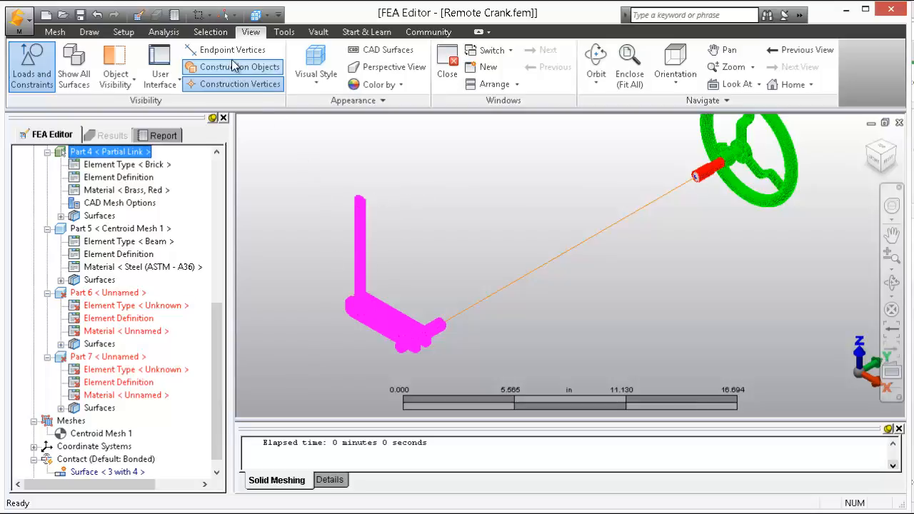
- Apply a fully Fixed general constraint to the upper end surface of the Partial Link
click(213, 32)
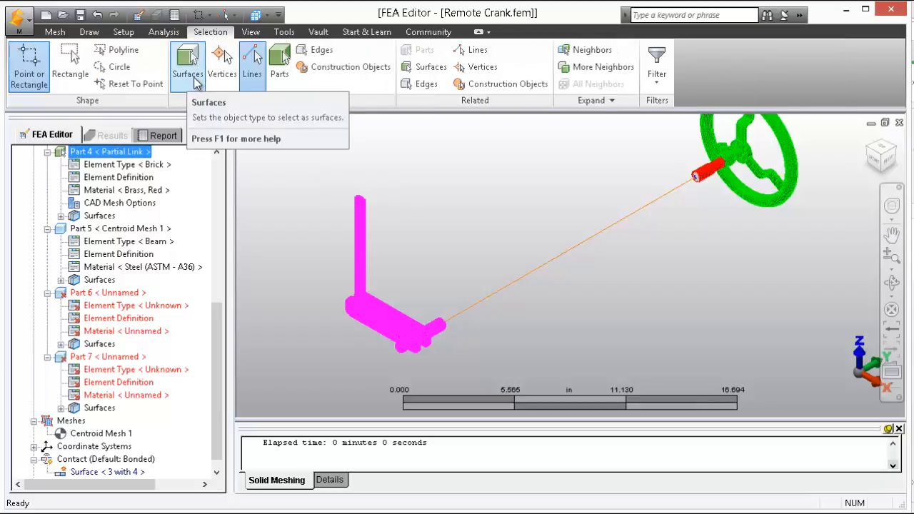
click(188, 71)
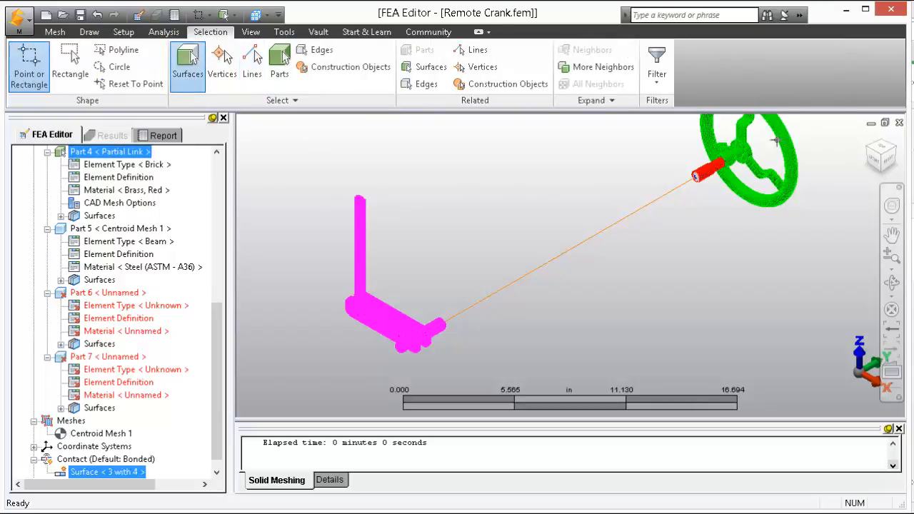
click(876, 167)
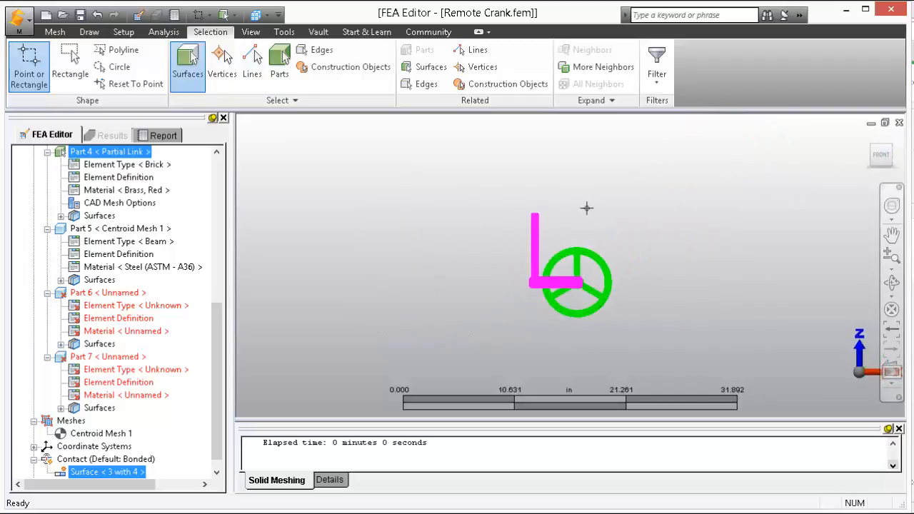
scroll(543, 225, up, 2)
scroll(543, 225, up, 5)
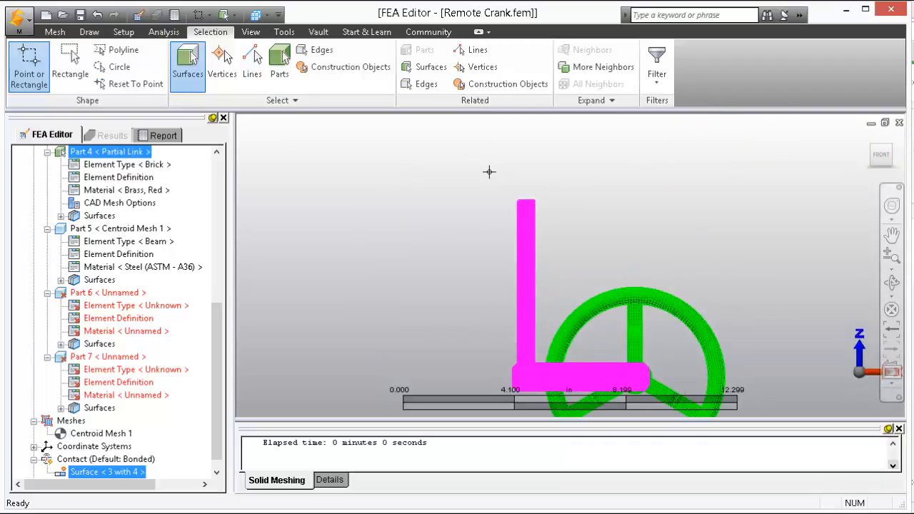
drag(492, 176, 551, 219)
scroll(618, 198, down, 4)
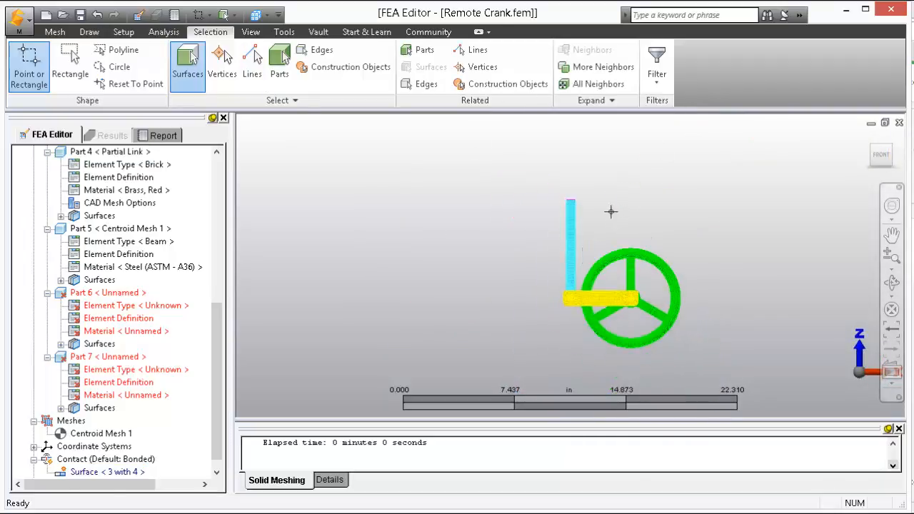
shift+middle_drag(607, 210, 555, 248)
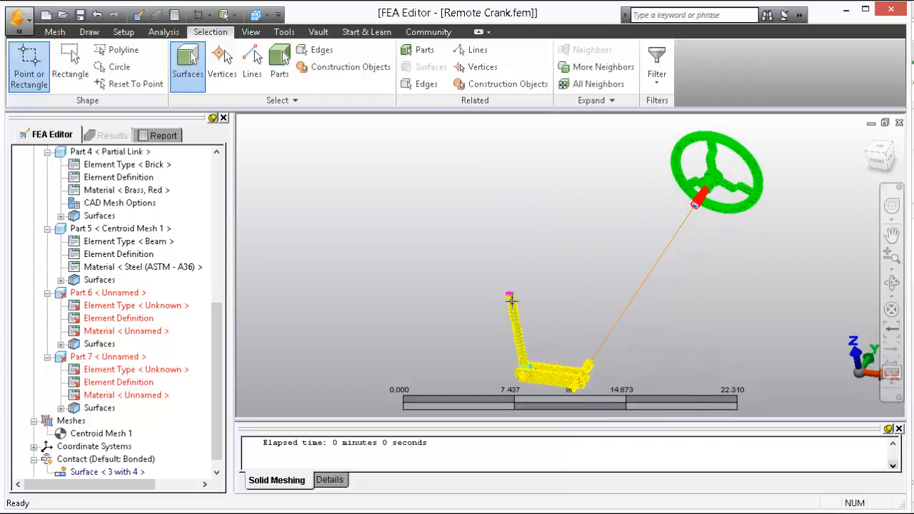
click(120, 33)
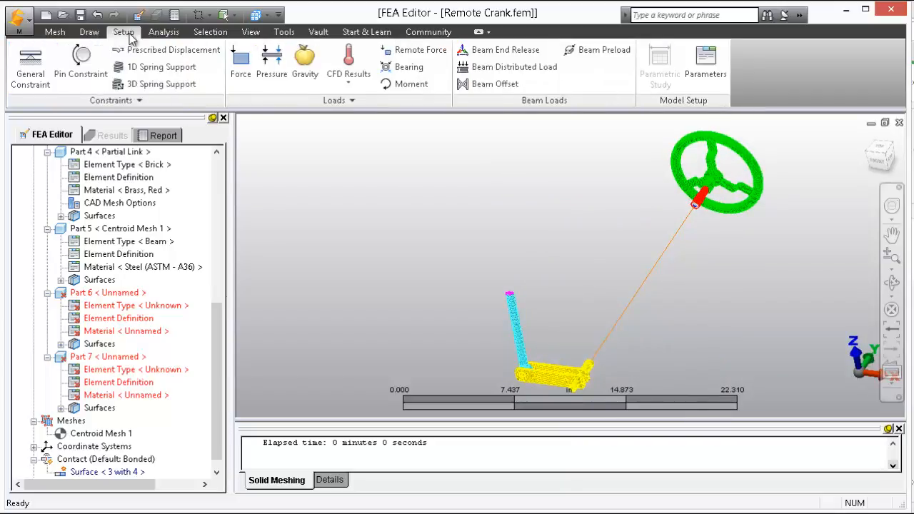
click(28, 87)
click(153, 72)
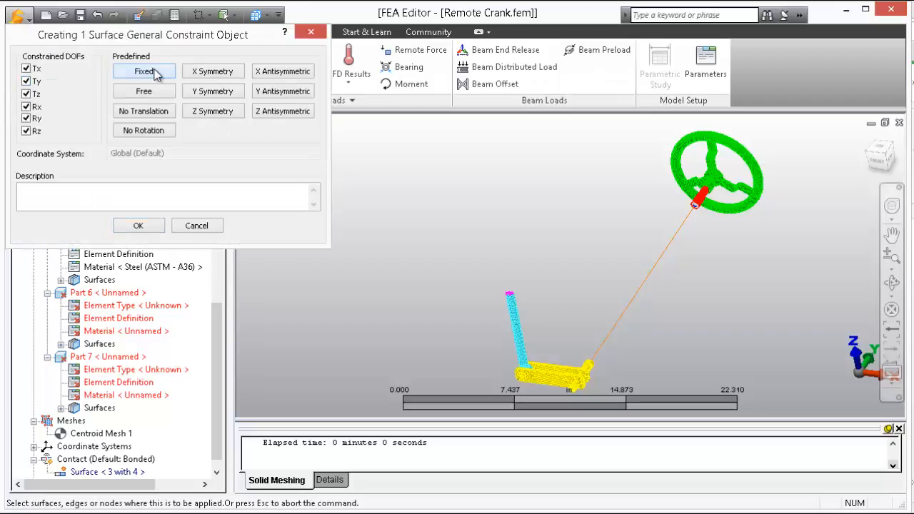
click(139, 225)
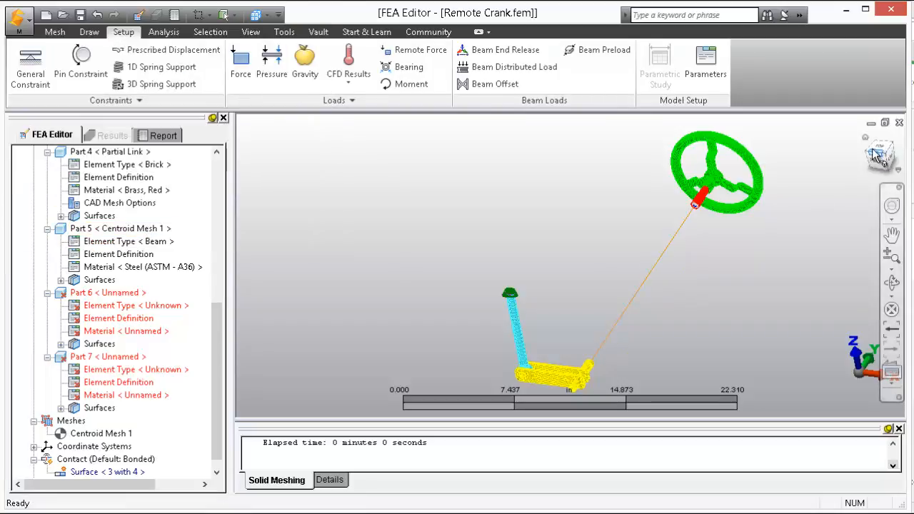
- Apply a pin constraint with Fix Radial and Fix Axial to the cylindrical surface of the Crank's free outer pin, opposite the beam
scroll(807, 208, up, 3)
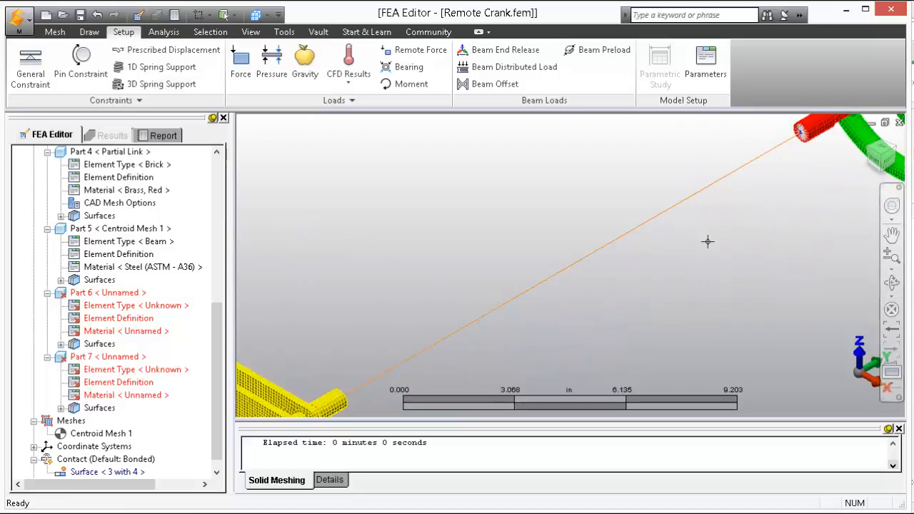
scroll(704, 247, down, 1)
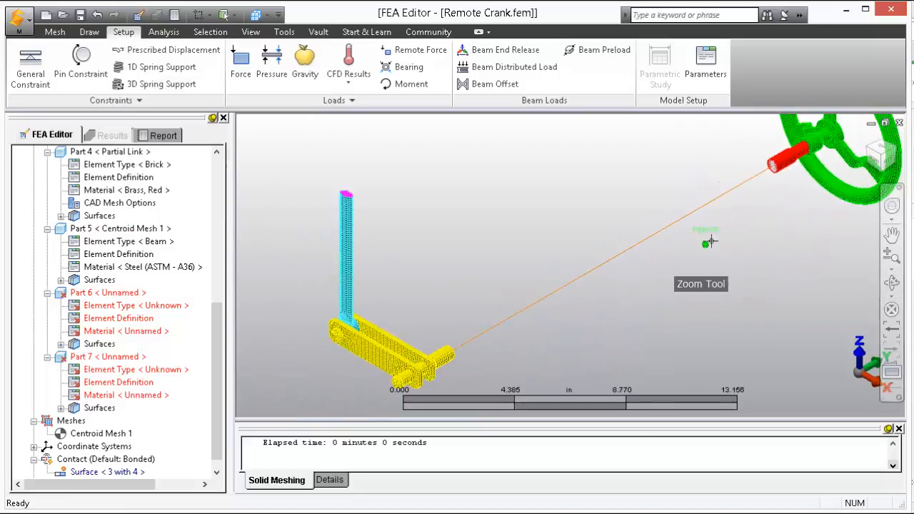
click(405, 377)
scroll(408, 382, up, 4)
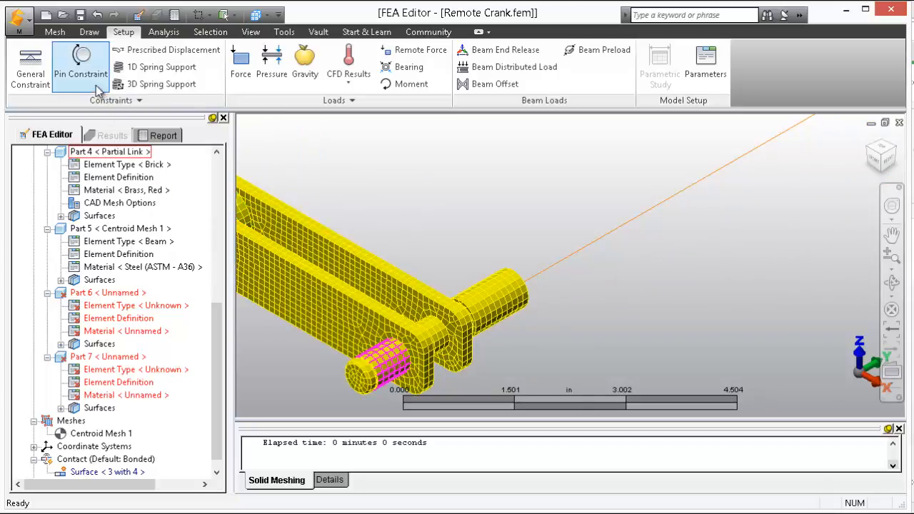
click(82, 64)
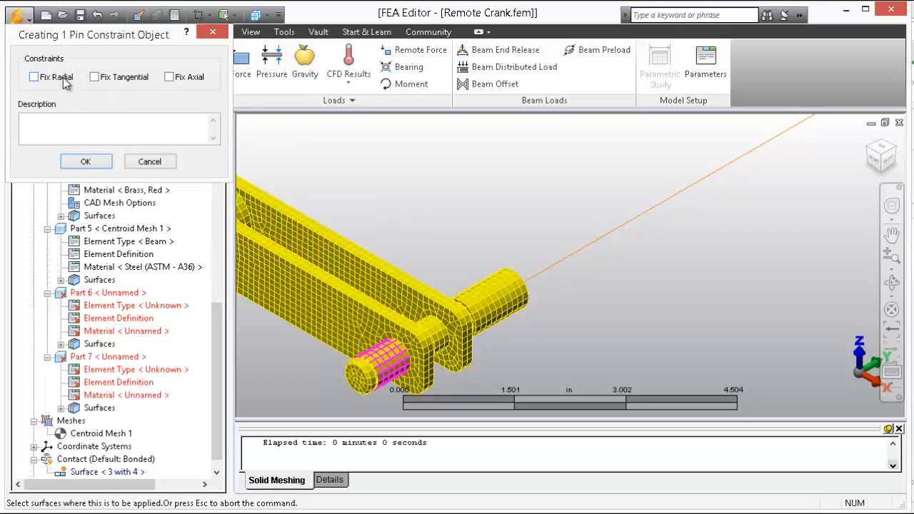
click(65, 83)
click(183, 81)
click(85, 162)
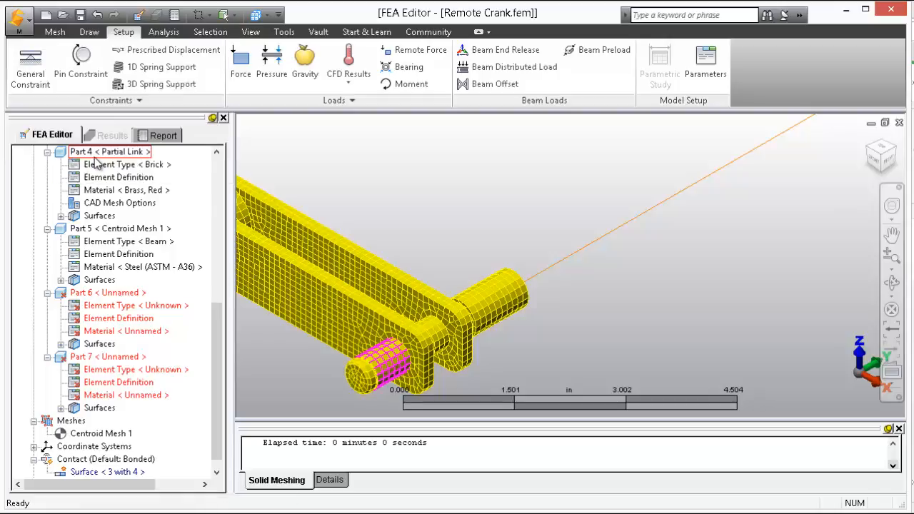
click(561, 255)
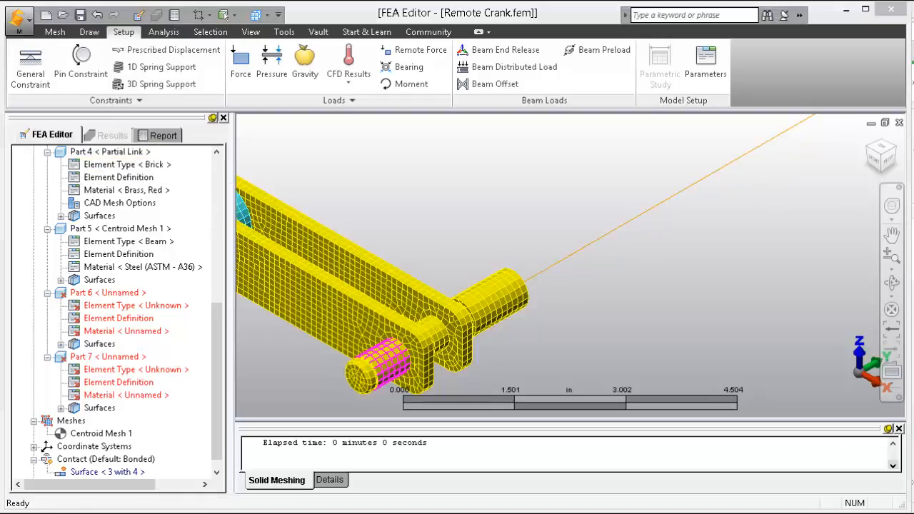
- Apply a pin constraint with only Fix Radial to the Shaft Extension's narrower cylindrical surface beside the Hand Wheel hub
middle_drag(746, 210, 573, 358)
scroll(716, 283, down, 3)
scroll(714, 285, down, 3)
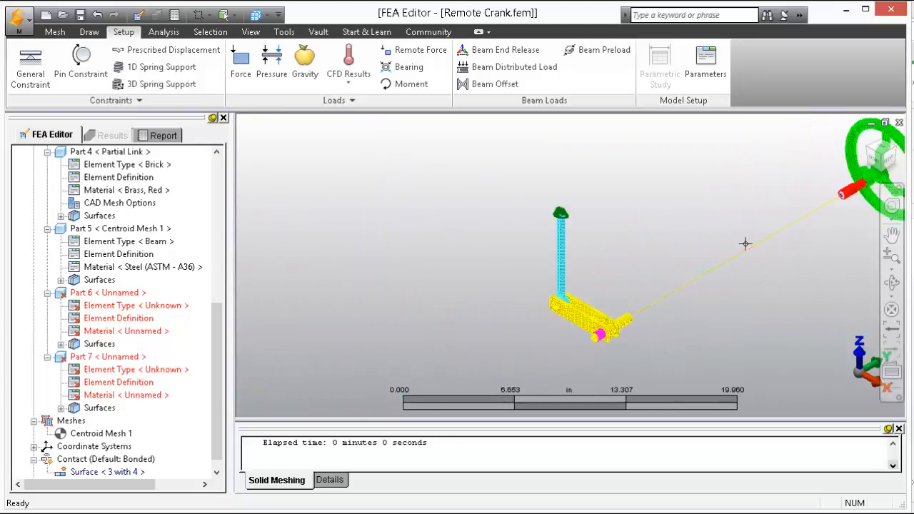
middle_drag(777, 227, 607, 303)
scroll(684, 261, up, 3)
scroll(684, 262, up, 5)
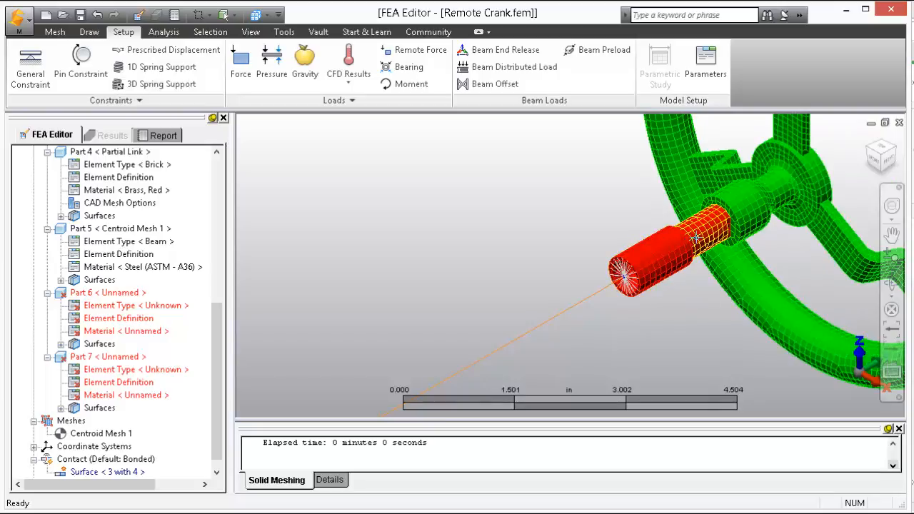
click(697, 240)
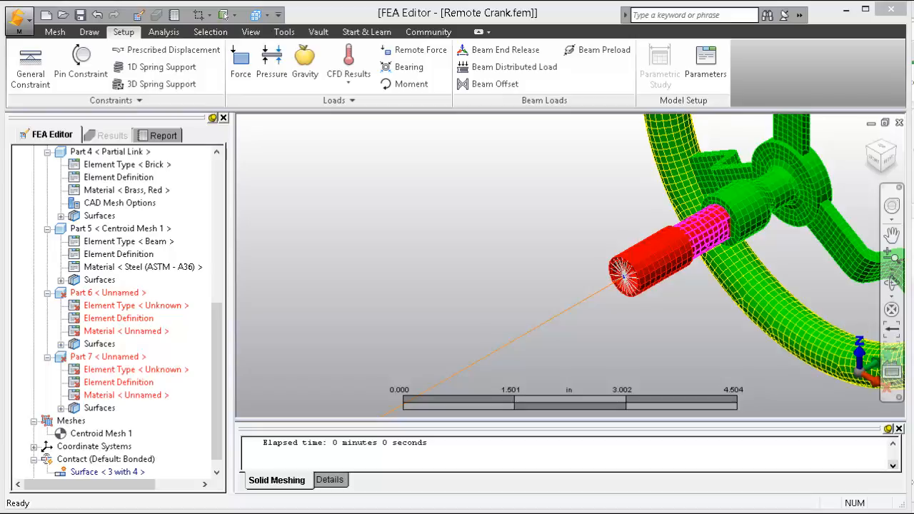
click(80, 69)
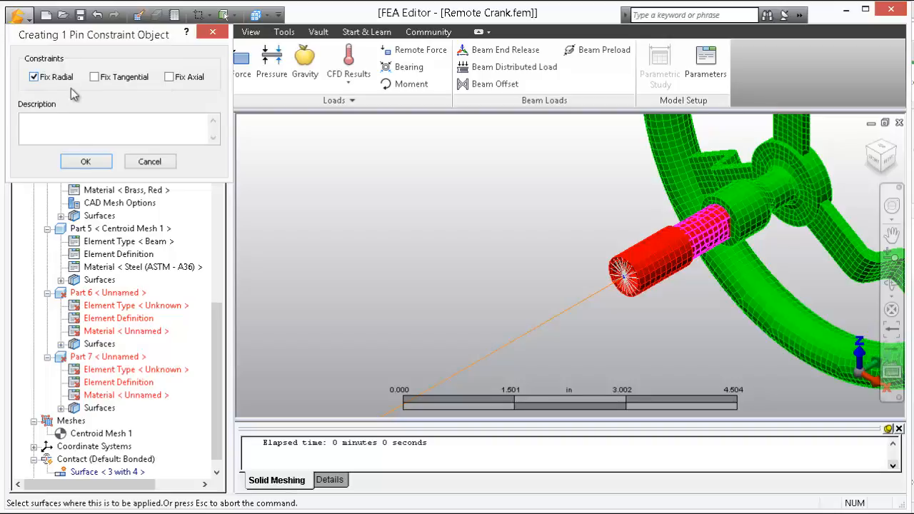
click(86, 162)
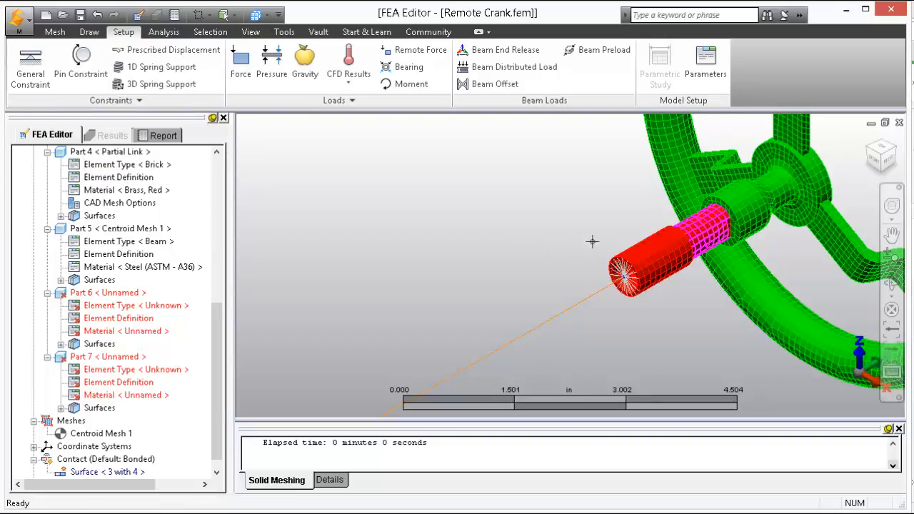
- Apply a surface moment of 200 lbf·in about the Y direction to the rim of the Hand Wheel
scroll(517, 277, down, 5)
scroll(518, 277, down, 3)
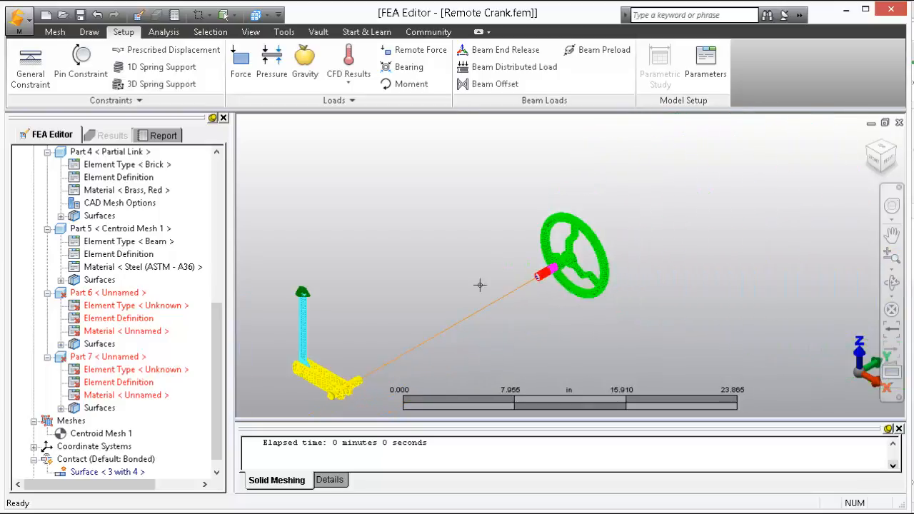
middle_drag(482, 281, 561, 264)
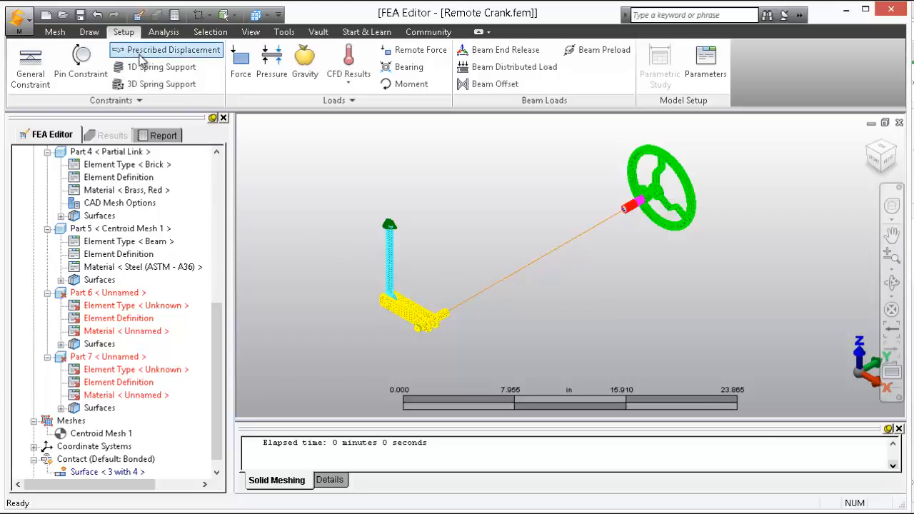
click(399, 87)
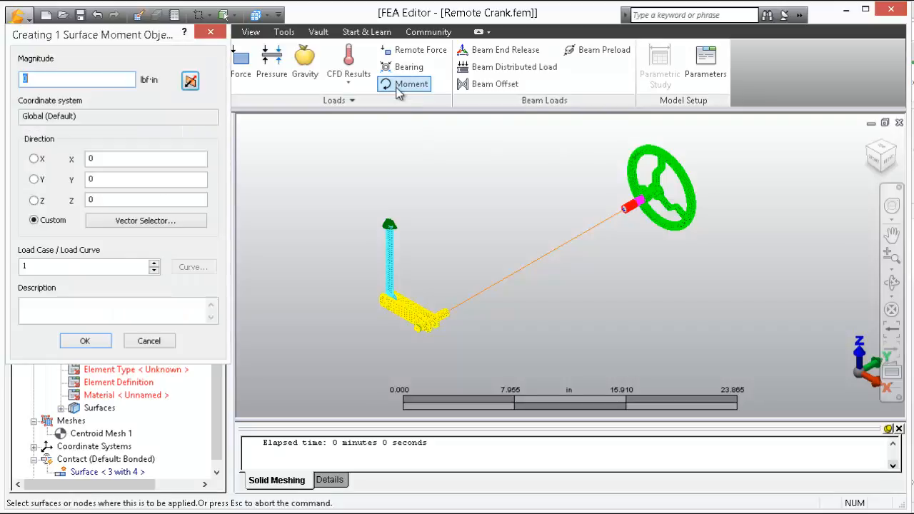
click(690, 180)
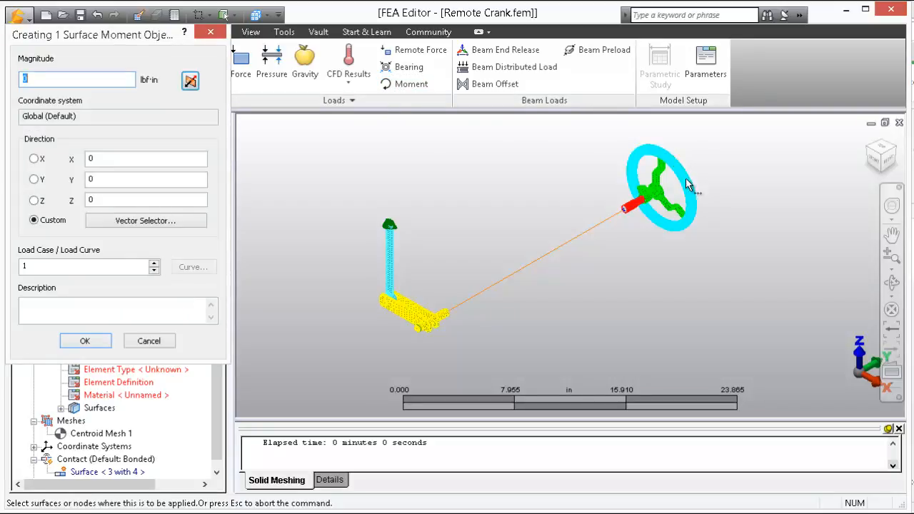
click(34, 179)
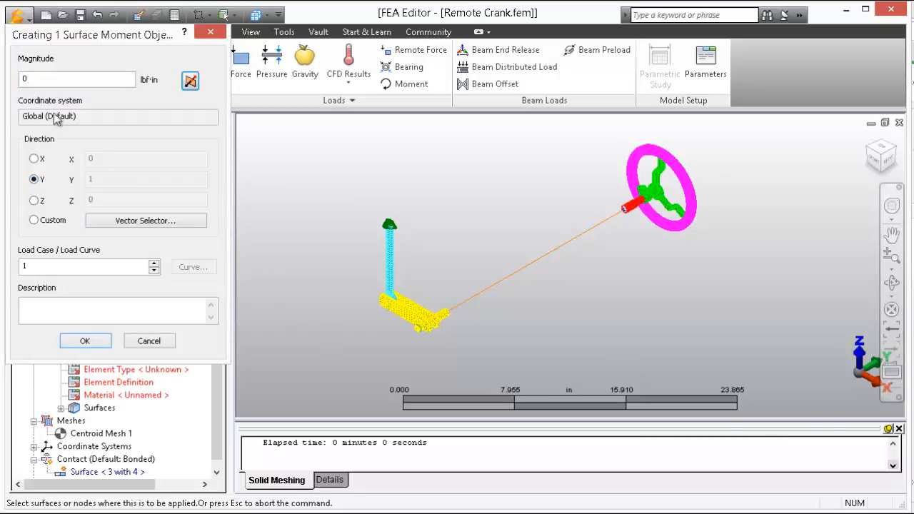
click(73, 82)
double_click(72, 82)
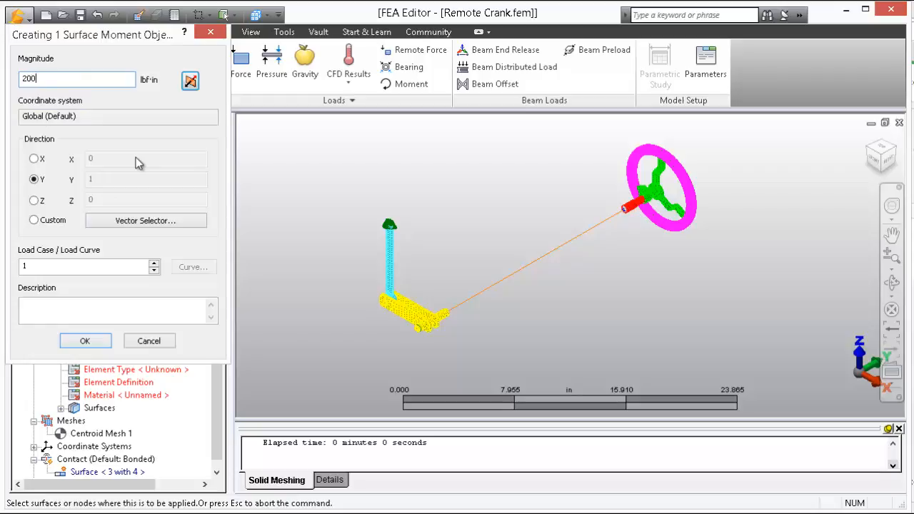
click(89, 342)
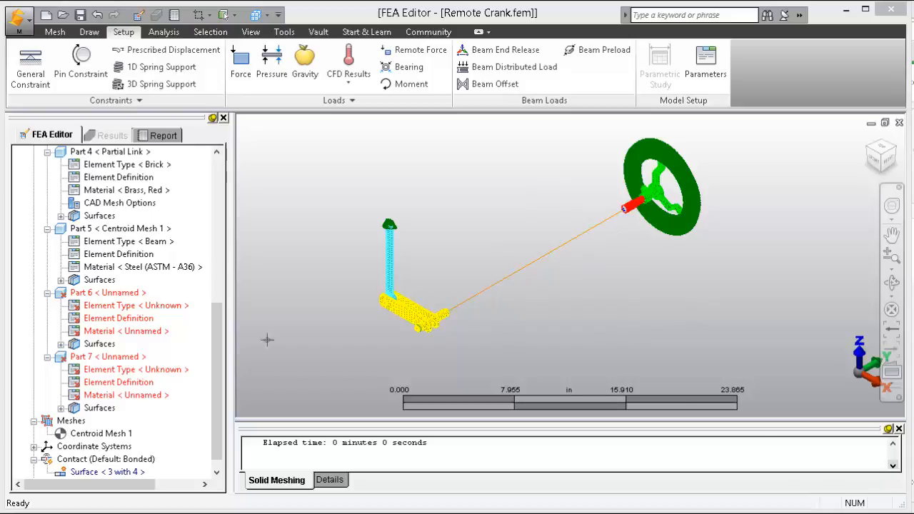
- Set the element type of the unnamed Part 6 and Part 7 to Rigid
right_click(127, 305)
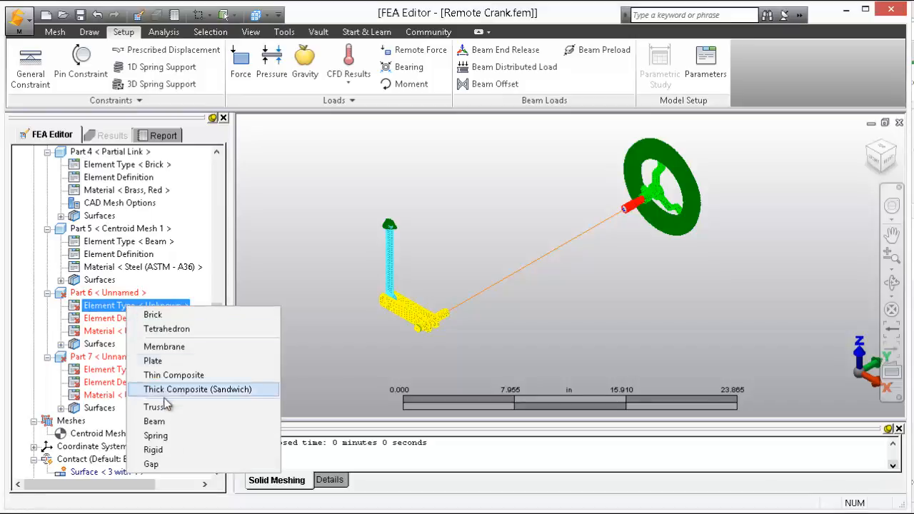
click(201, 452)
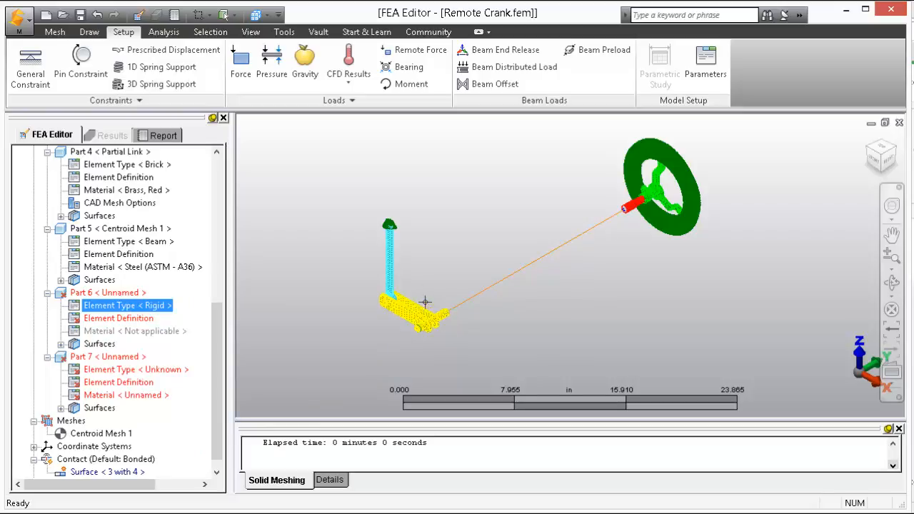
click(158, 370)
right_click(157, 377)
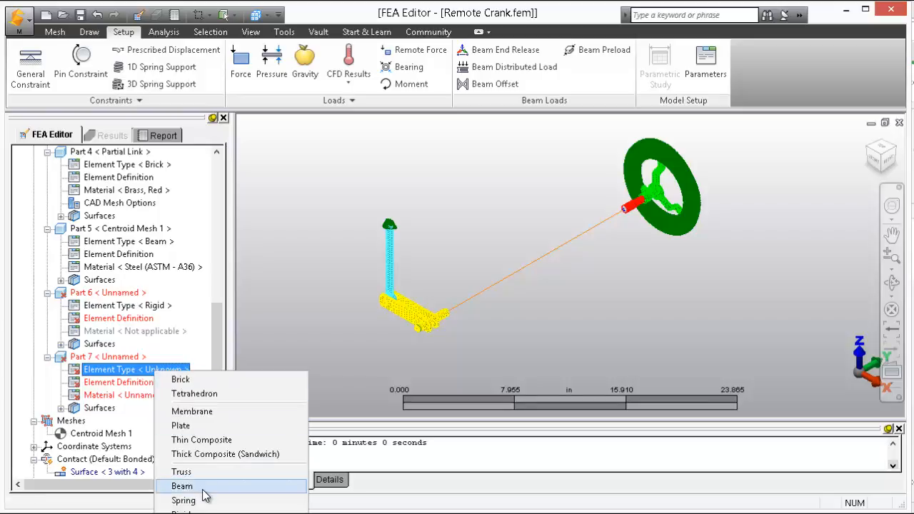
click(203, 499)
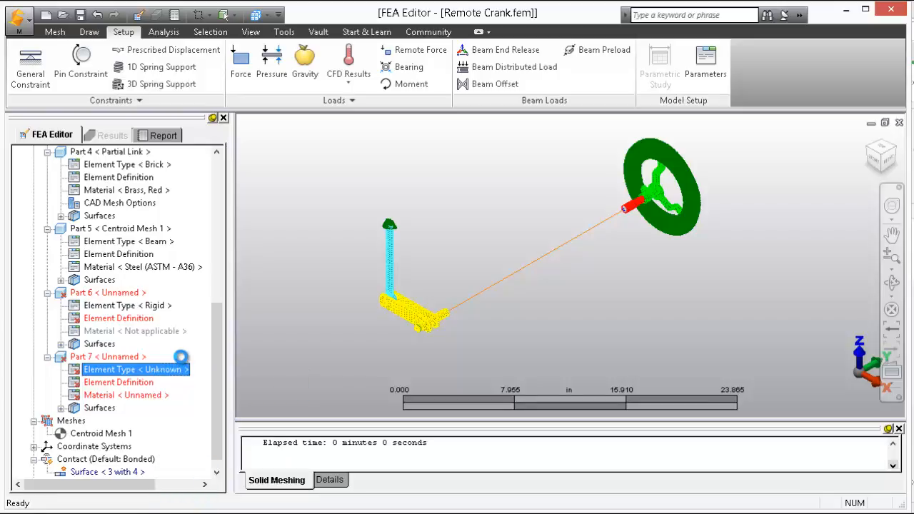
- Set the stiffness to 1e10 in Part 6's rigid element definition
click(123, 324)
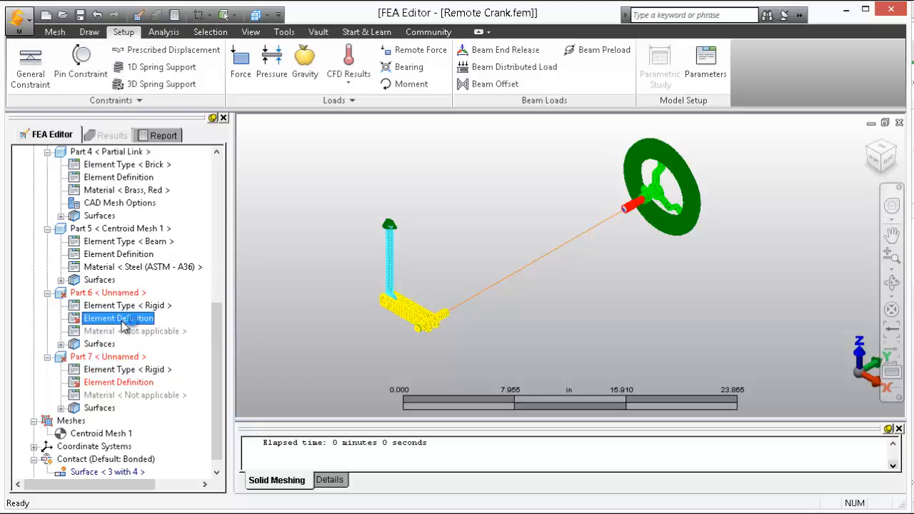
right_click(125, 326)
click(152, 328)
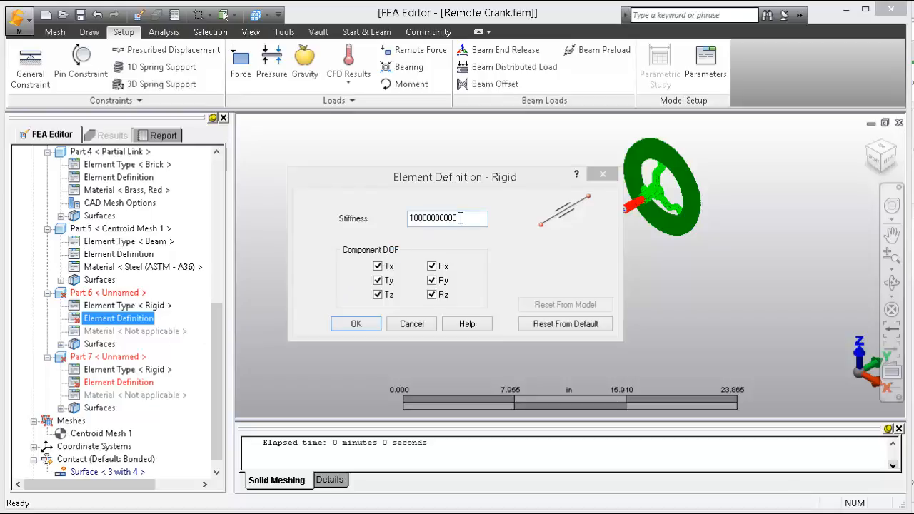
click(458, 218)
drag(458, 219, 306, 218)
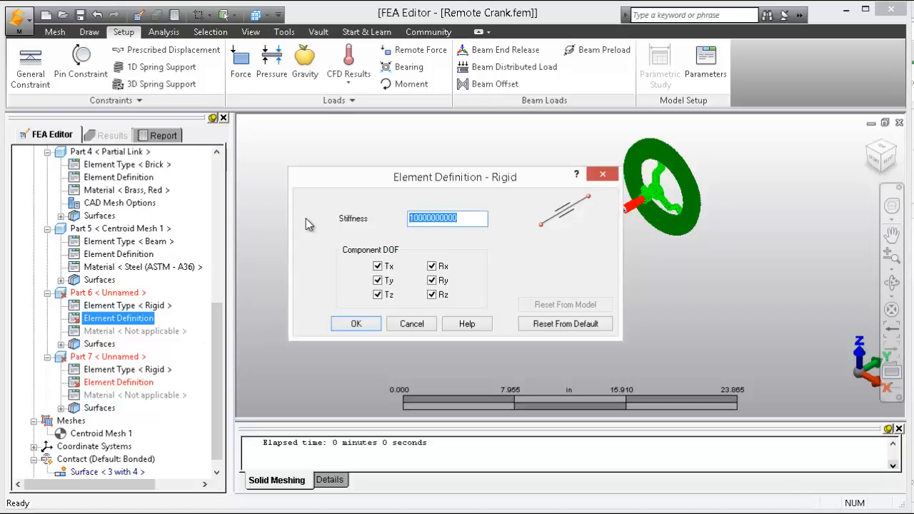
text(1e)
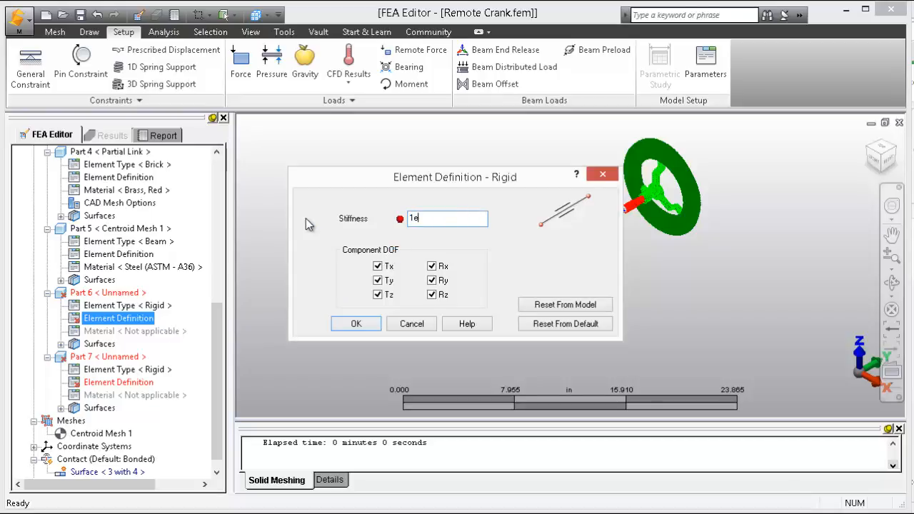
text(10)
click(358, 322)
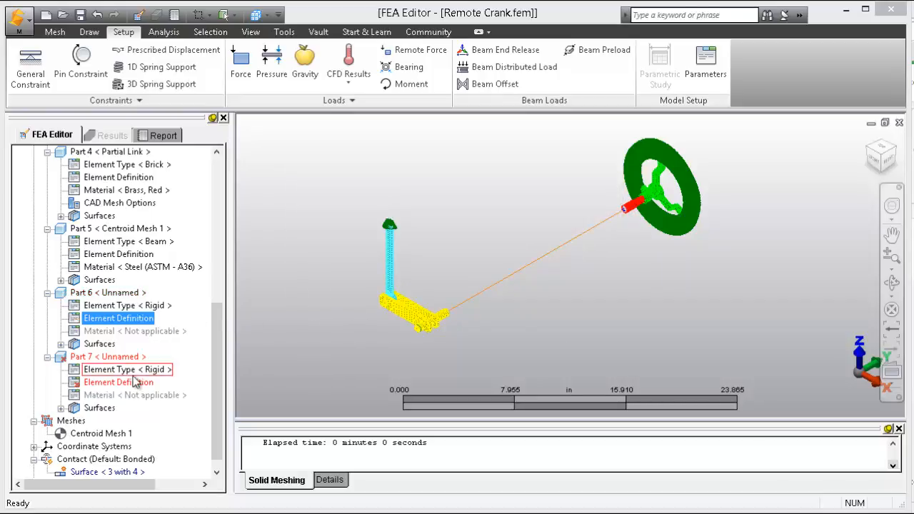
- Define Part 7's rigid elements with a stiffness of 1e10 as well
right_click(141, 386)
click(184, 393)
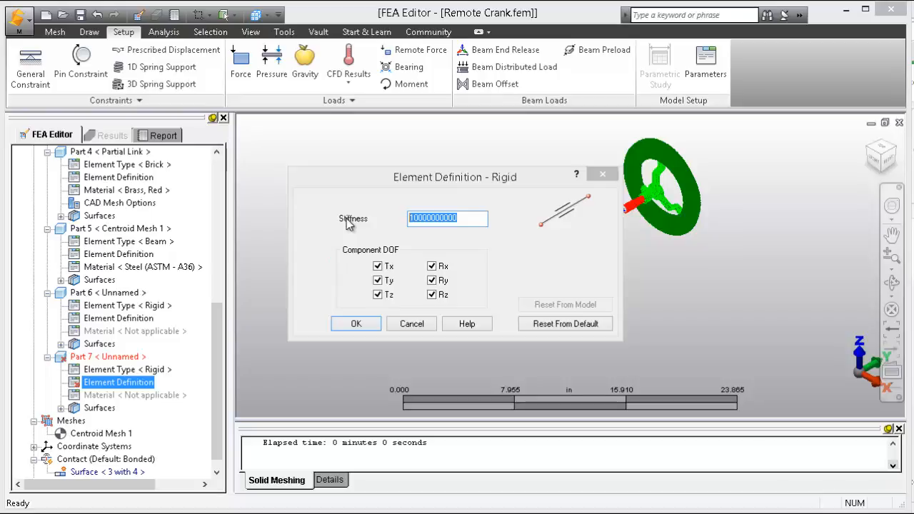
text(1e10)
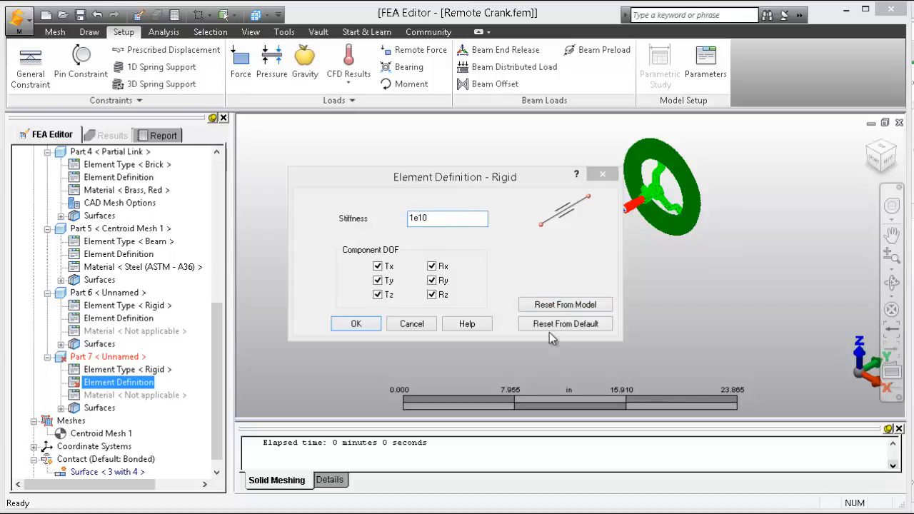
click(377, 323)
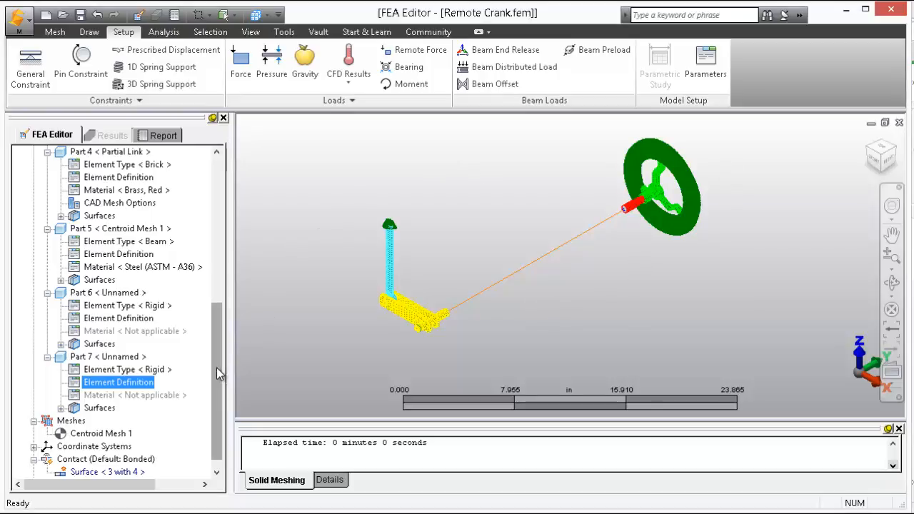
- Run the static stress simulation and display the displacement magnitude contours
drag(220, 372, 239, 214)
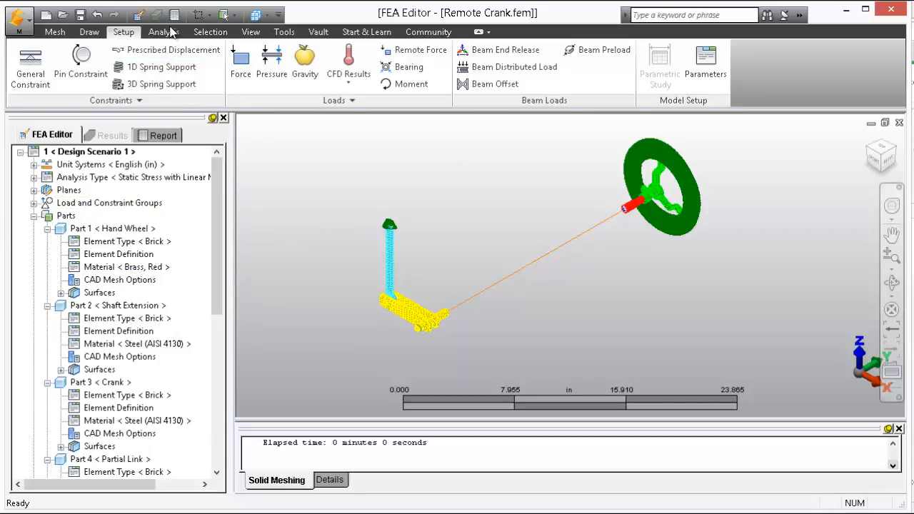
click(168, 34)
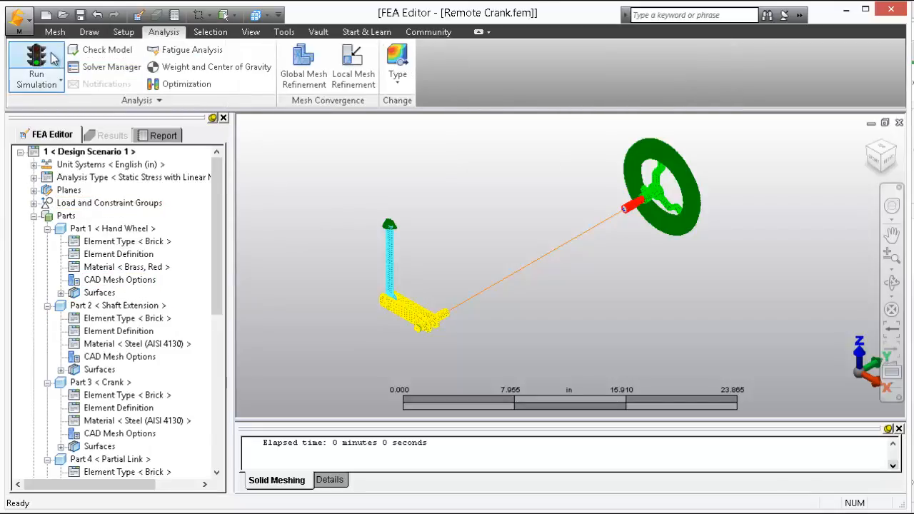
click(37, 63)
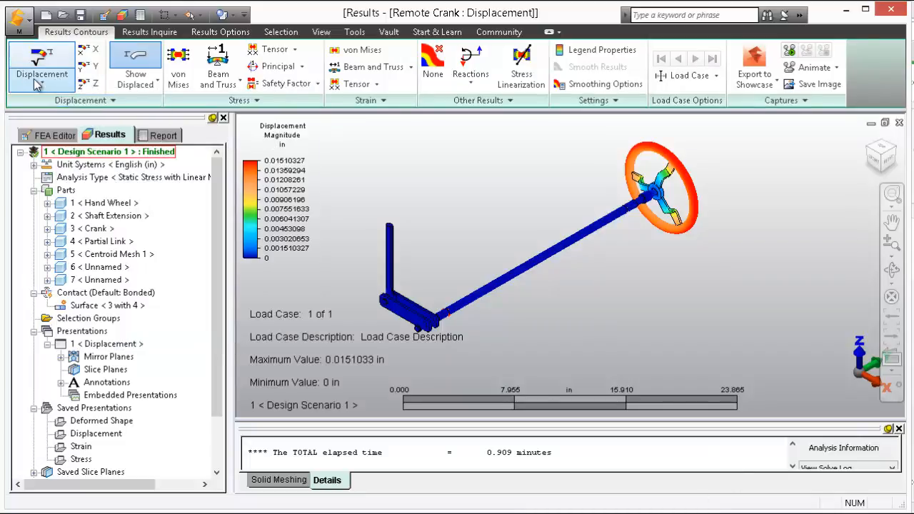
click(36, 84)
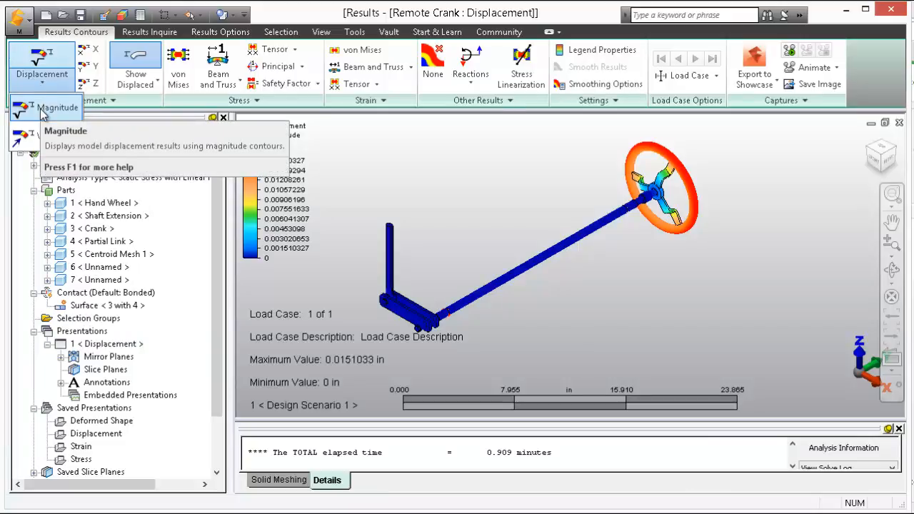
click(40, 107)
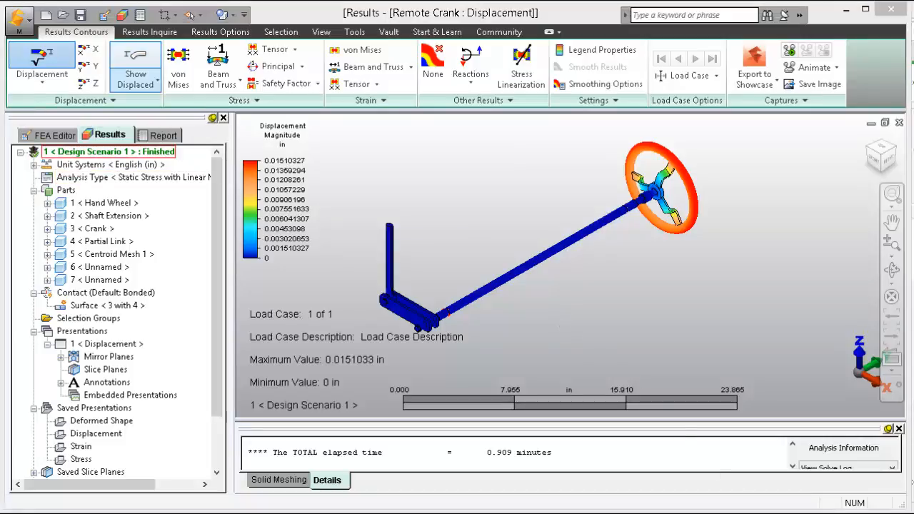
- Preview the undisplaced model as Transparent in the displaced model options and restore it to Do Not Show
click(135, 80)
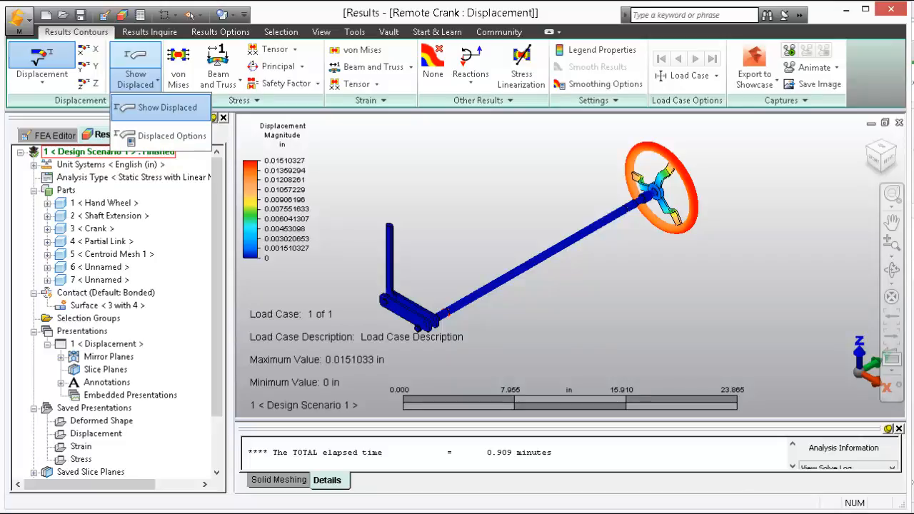
click(142, 135)
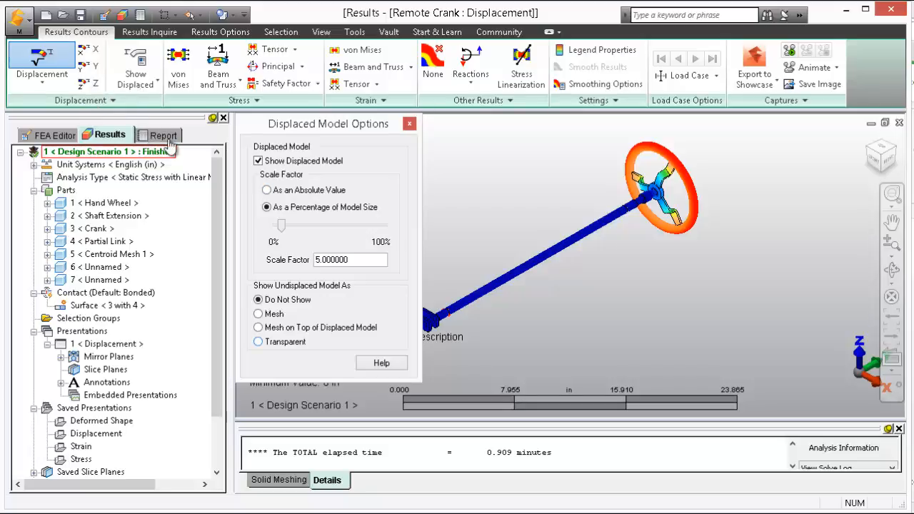
click(289, 344)
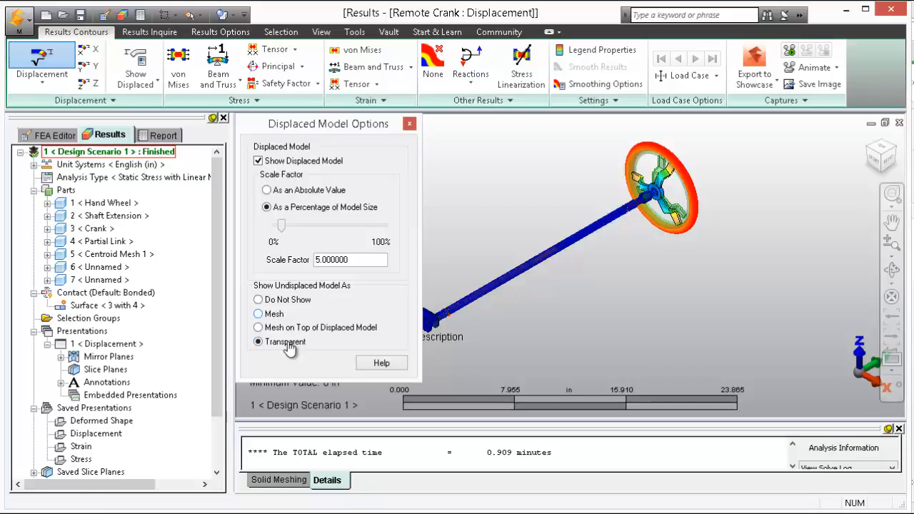
click(289, 303)
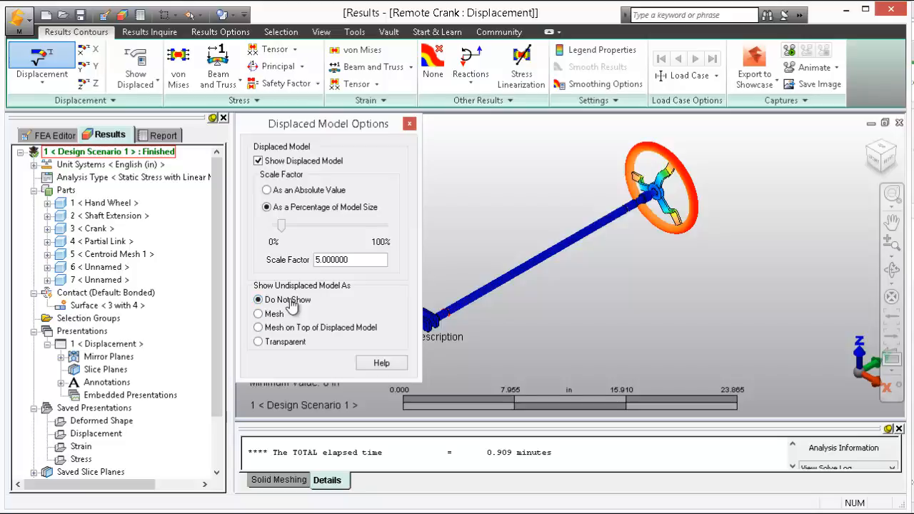
click(286, 341)
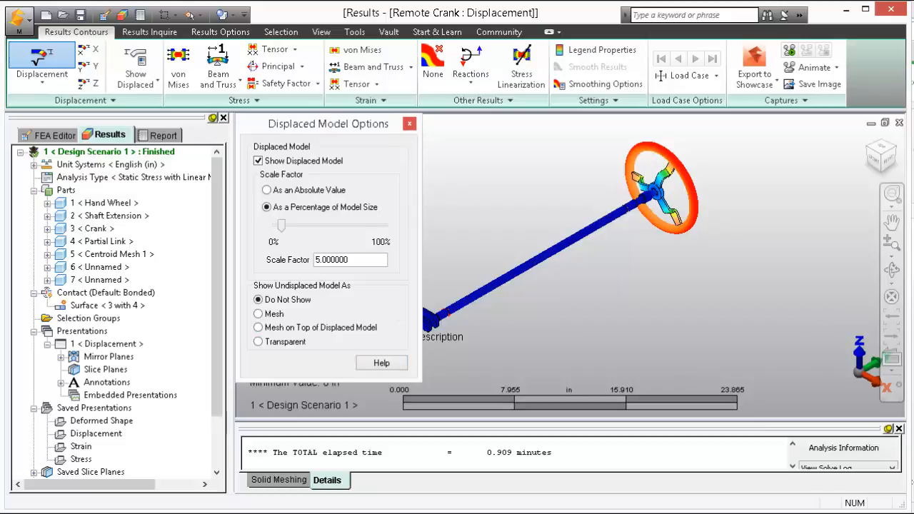
click(409, 123)
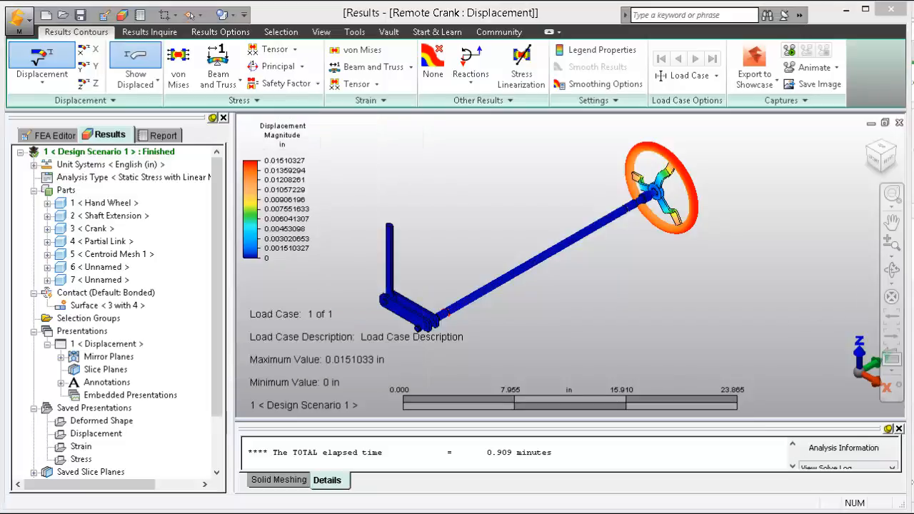
- Display the nodal rotation magnitude contours to examine the rotation along the beam
click(68, 100)
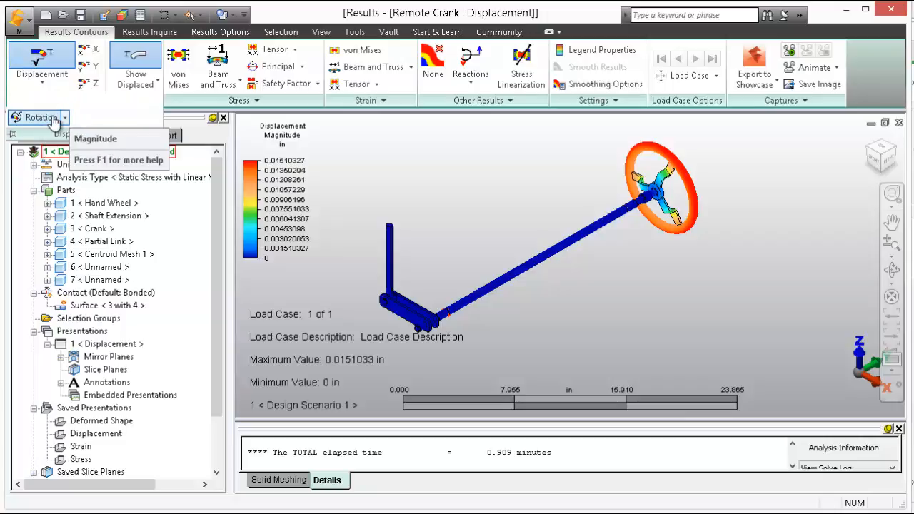
click(44, 118)
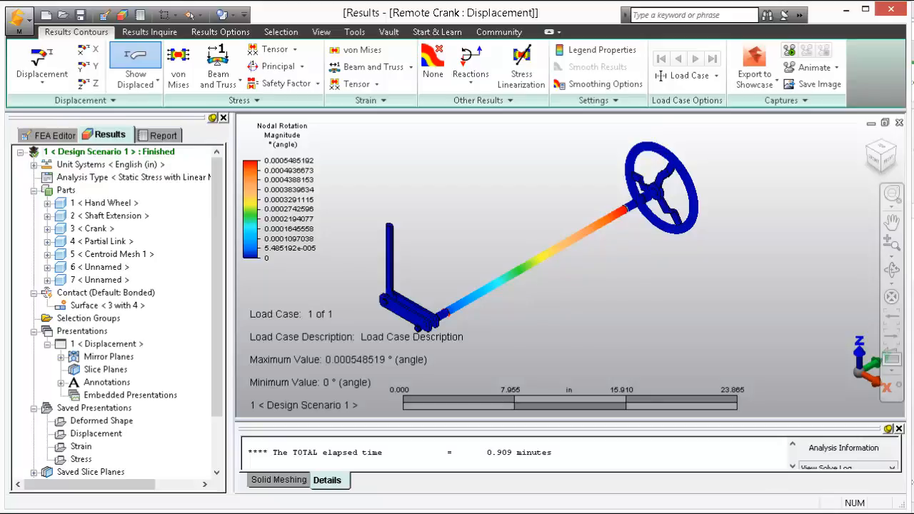
click(80, 100)
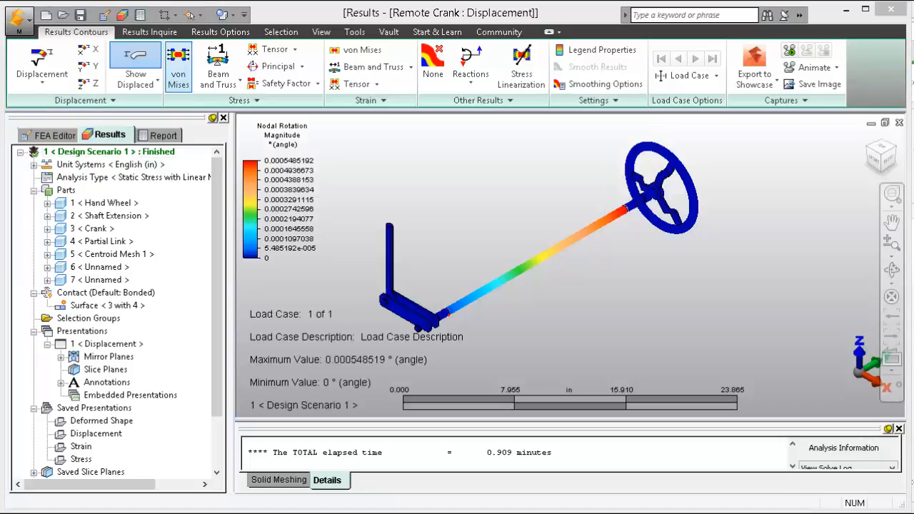
- Display the von Mises stress contours of the solid parts and the Worst stress contours of the beam
click(179, 72)
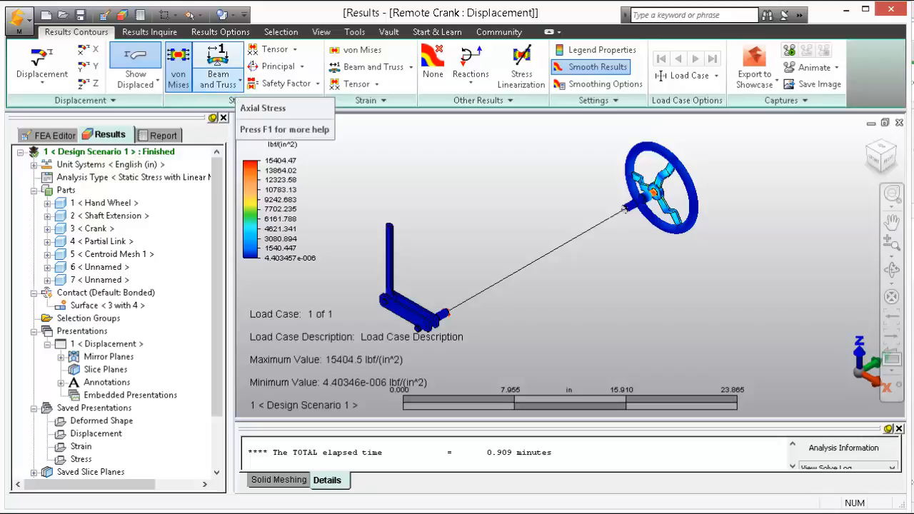
click(219, 79)
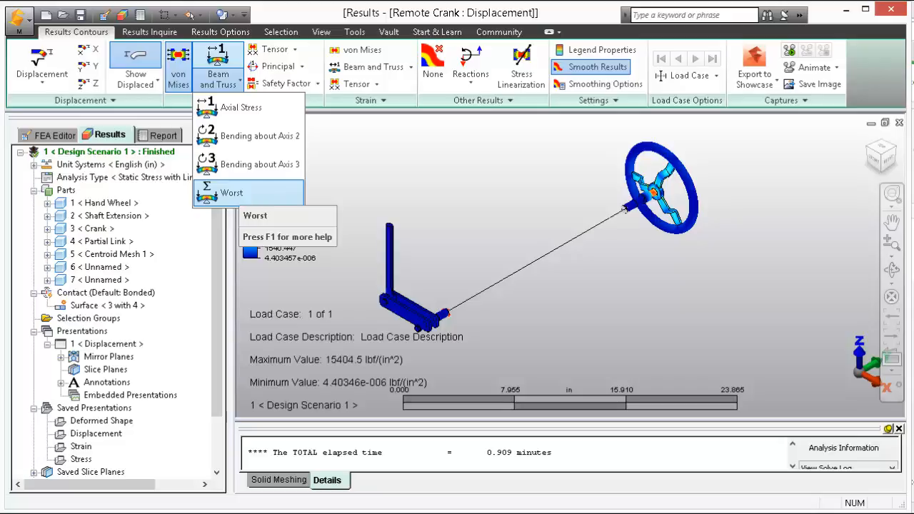
click(230, 193)
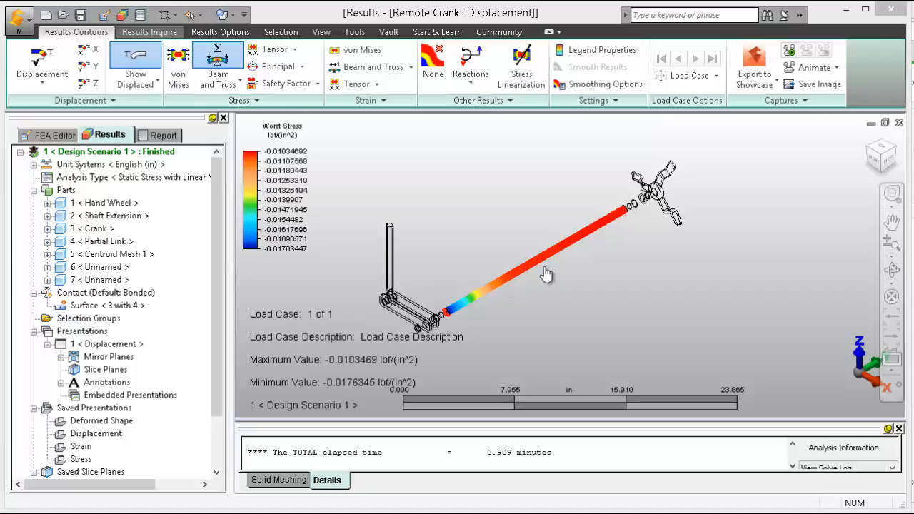
- Turn on the Maximum probe and examine the location of the highest von Mises stress near the Hand Wheel hub
click(150, 32)
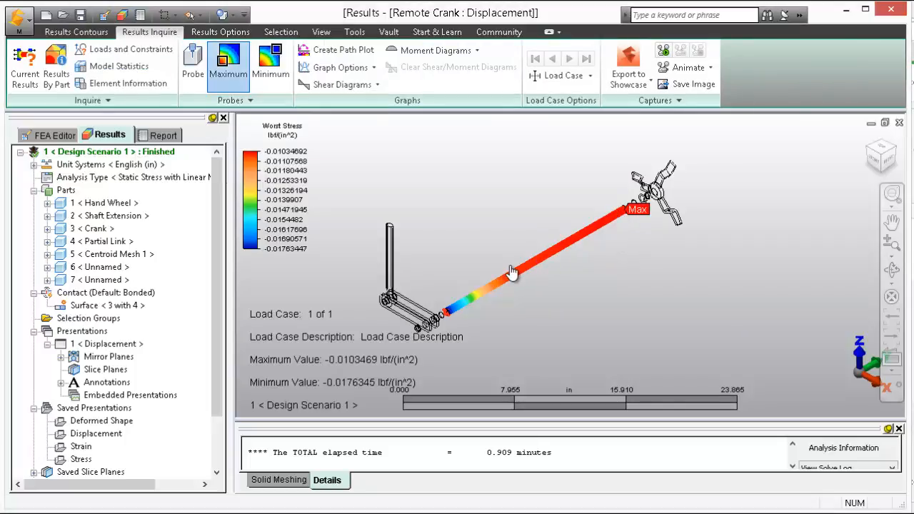
click(77, 32)
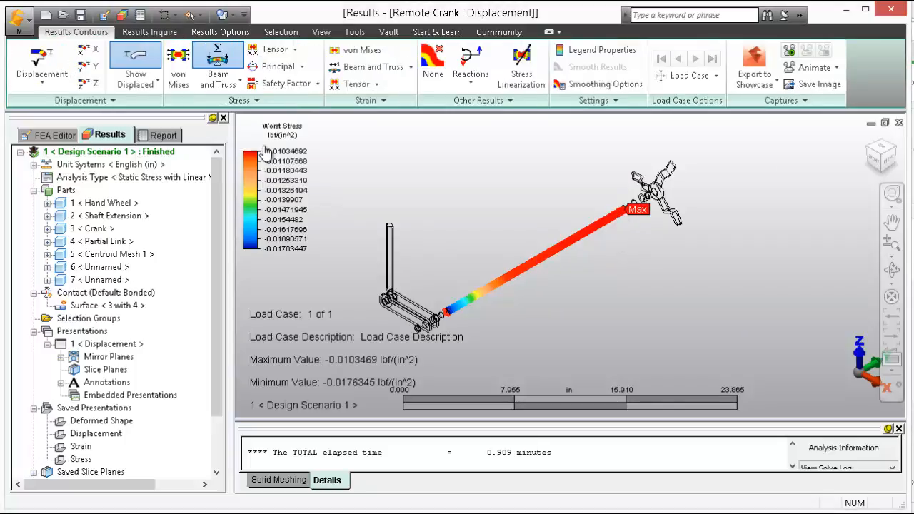
click(238, 89)
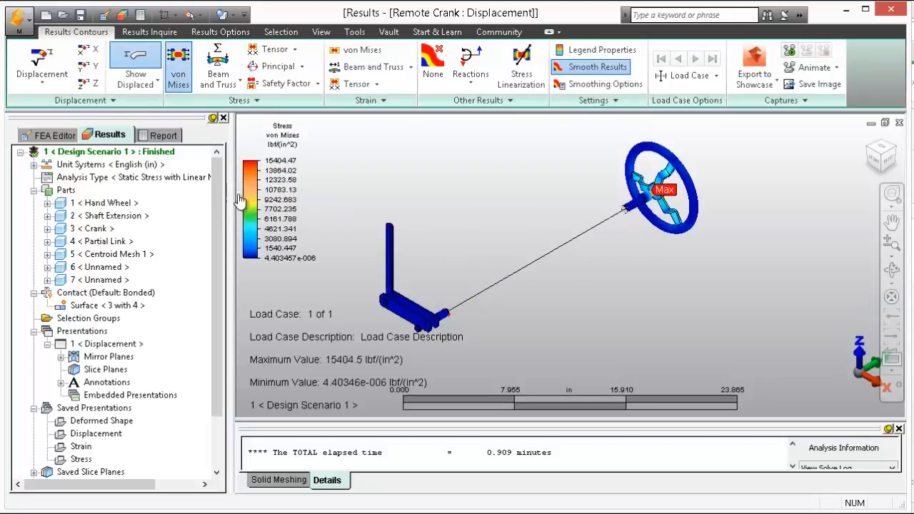
scroll(262, 200, up, 6)
scroll(511, 288, up, 3)
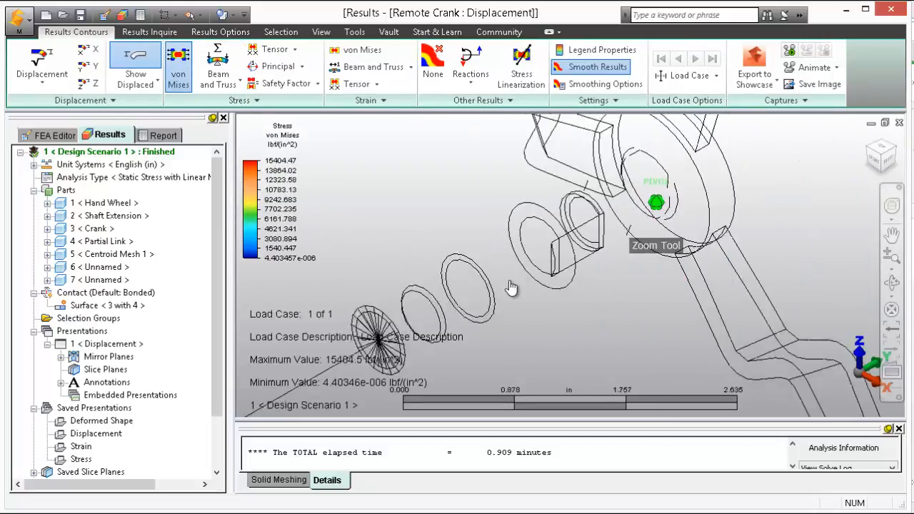